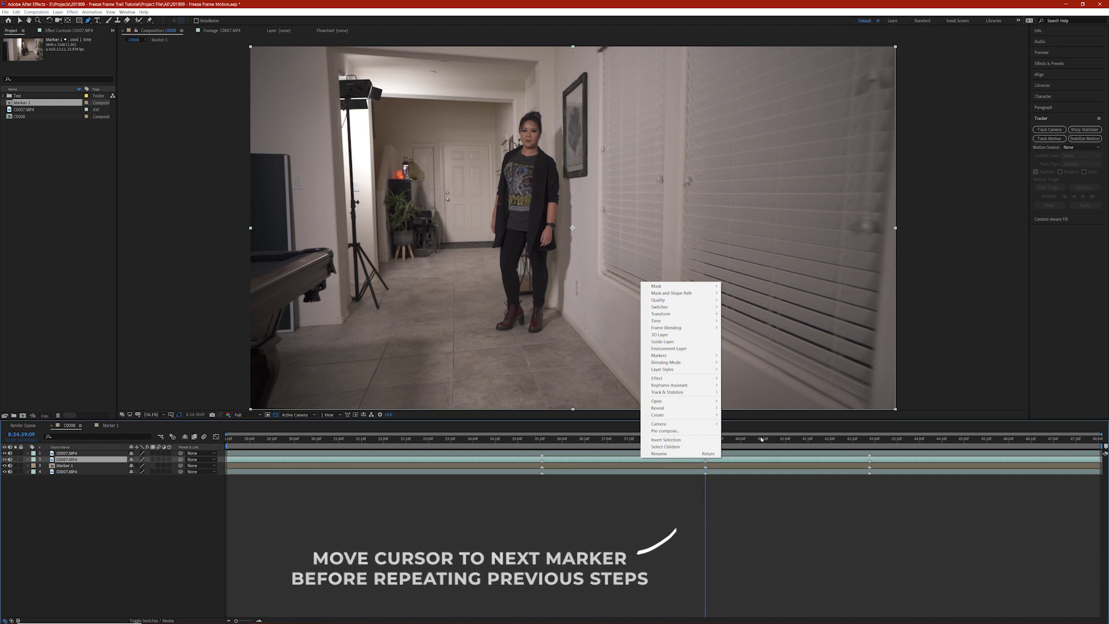
- Pre-compose the duplicated C0007.MP4 layer at the second marker
click(665, 431)
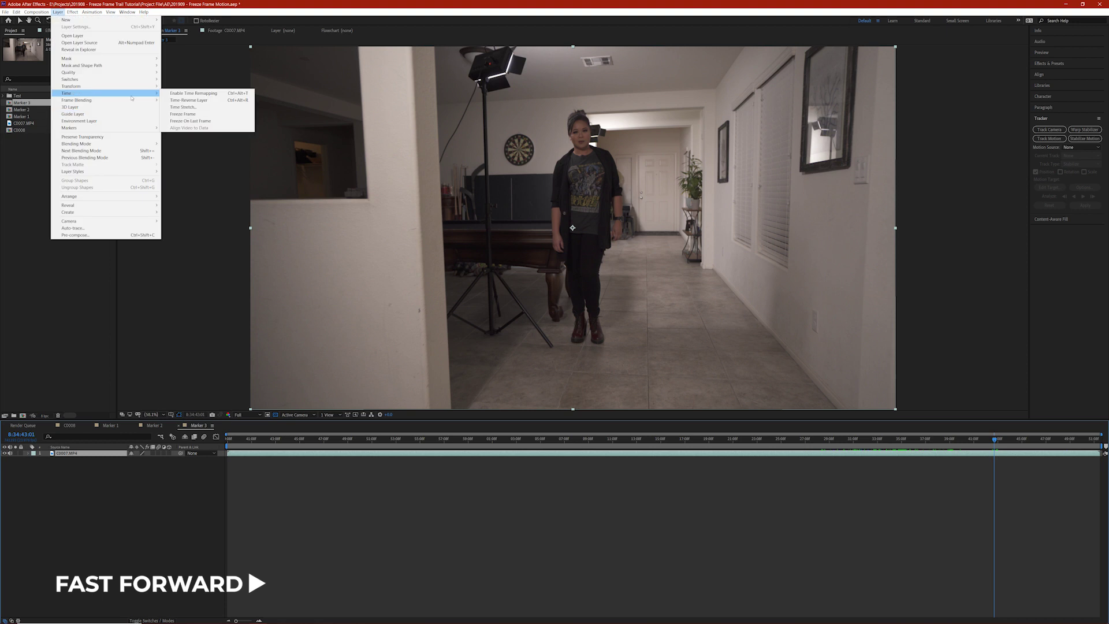
- Trace a closed Pen mask around the woman on the C0007.MP4 layer in the Marker 3 composition
click(573, 333)
click(574, 317)
click(571, 308)
click(568, 295)
click(567, 270)
click(561, 257)
click(556, 249)
click(555, 244)
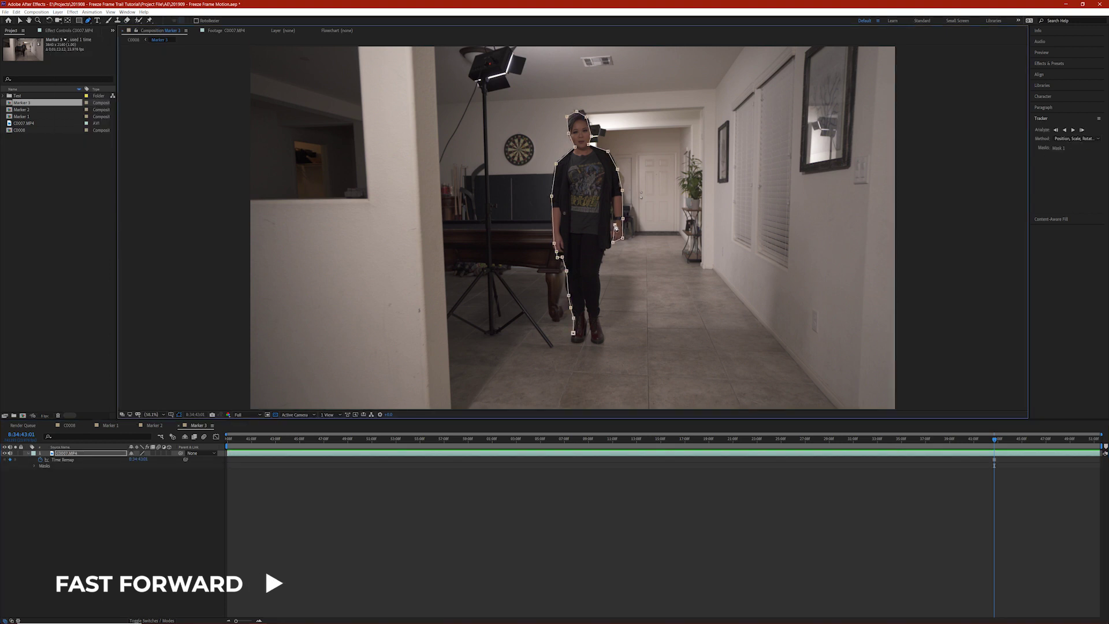
click(573, 333)
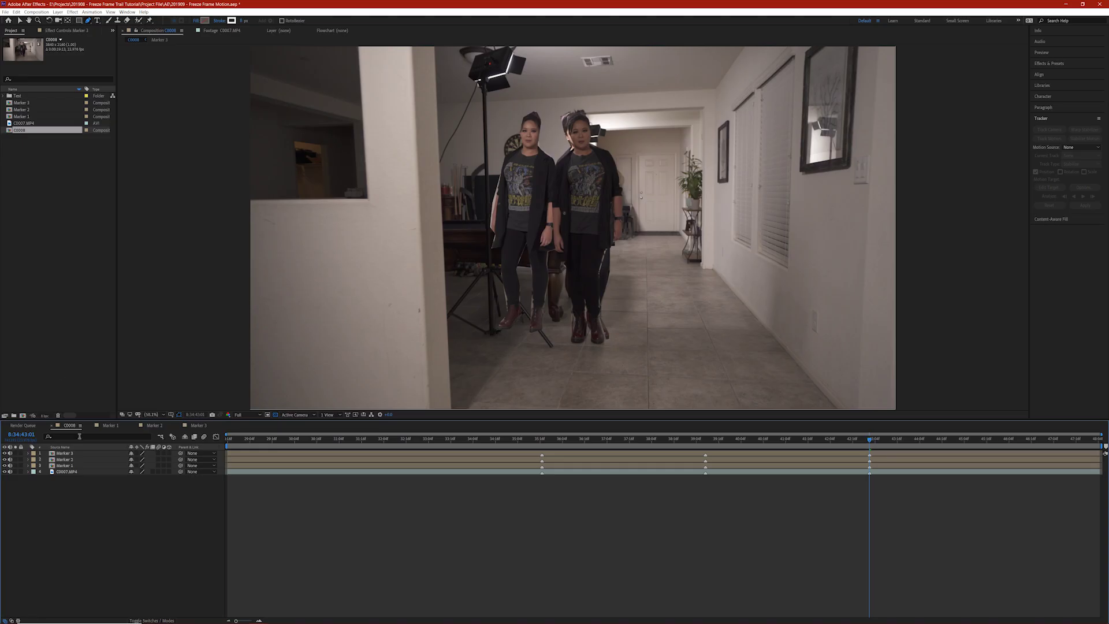
- Delete the Marker 3, Marker 2 and Marker 1 layers from the C0008 composition, leaving only the C0007.MP4 footage
click(88, 453)
key(Delete)
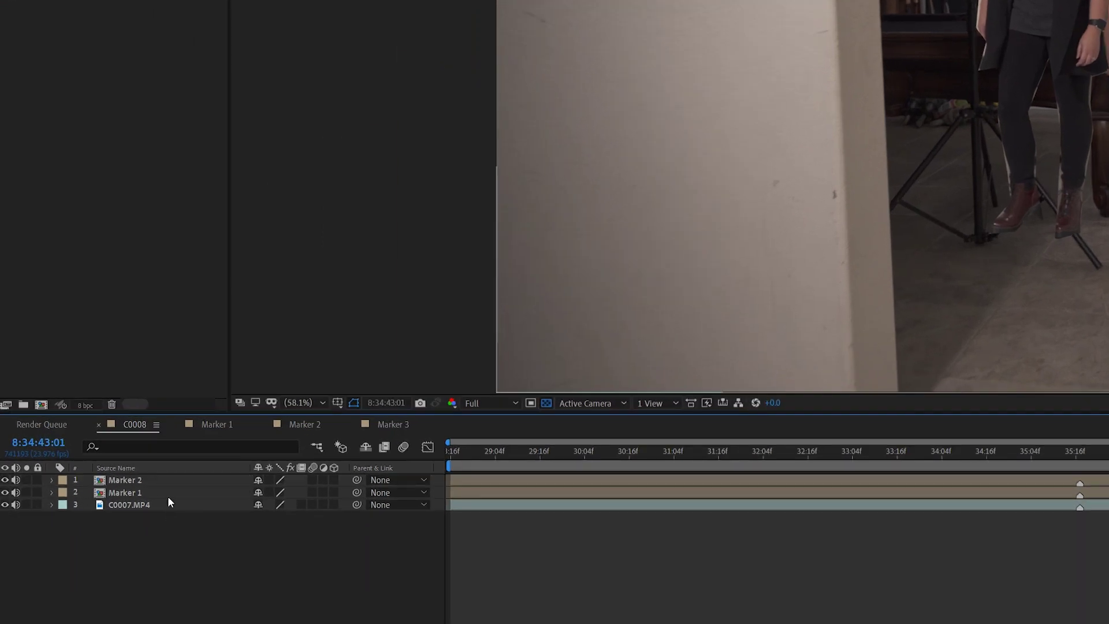
click(179, 478)
key(Delete)
click(180, 478)
key(Delete)
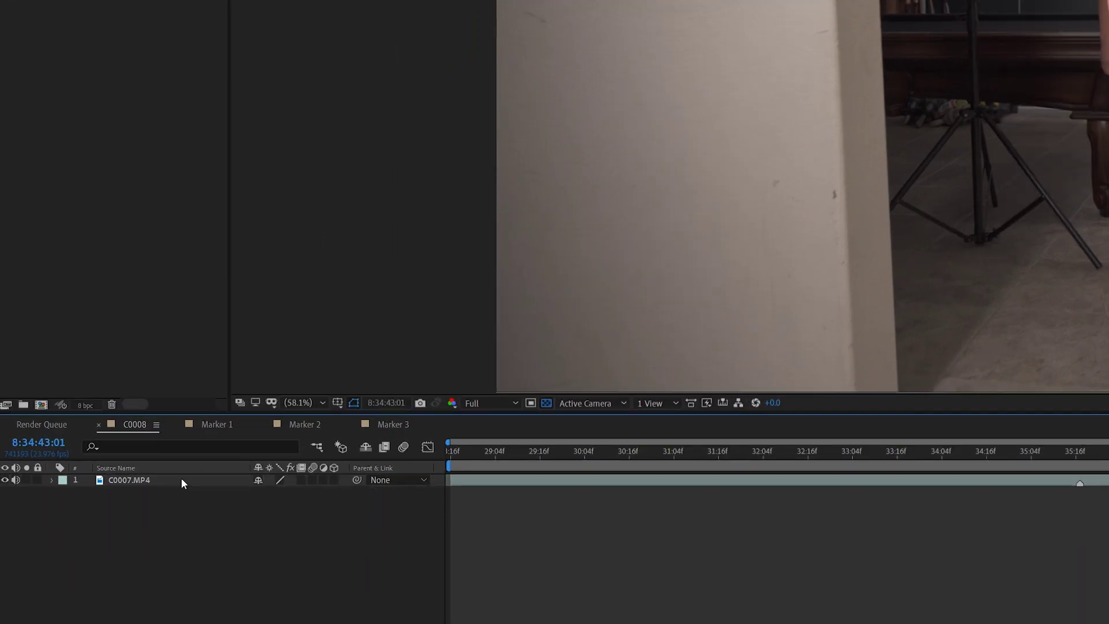
- Run camera tracking on the C0007.MP4 layer from the Tracker panel
click(165, 483)
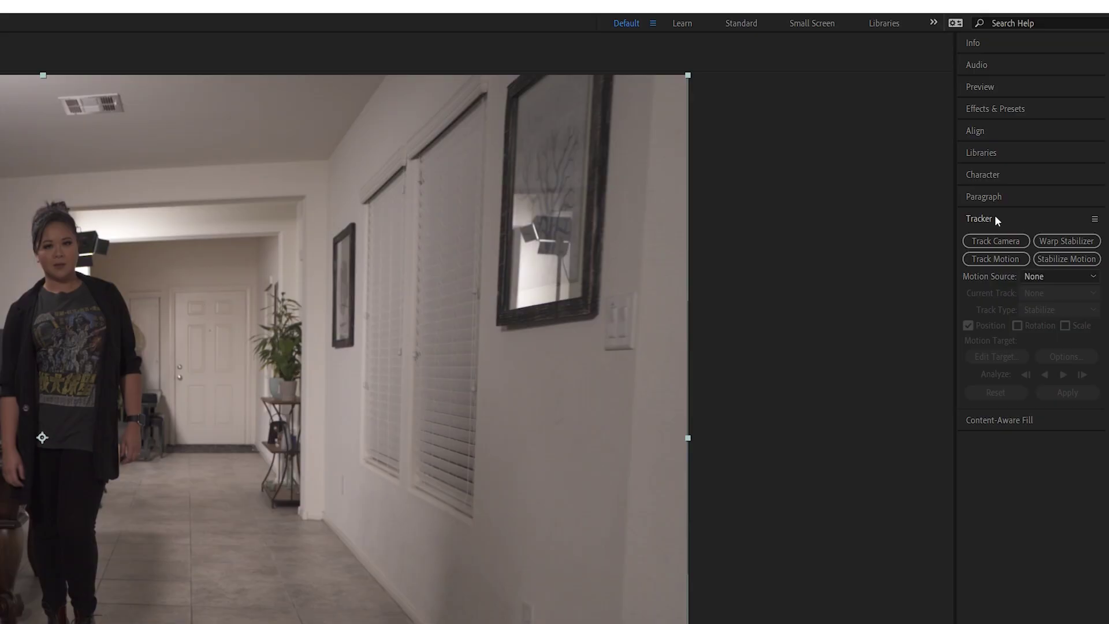
click(994, 217)
click(994, 216)
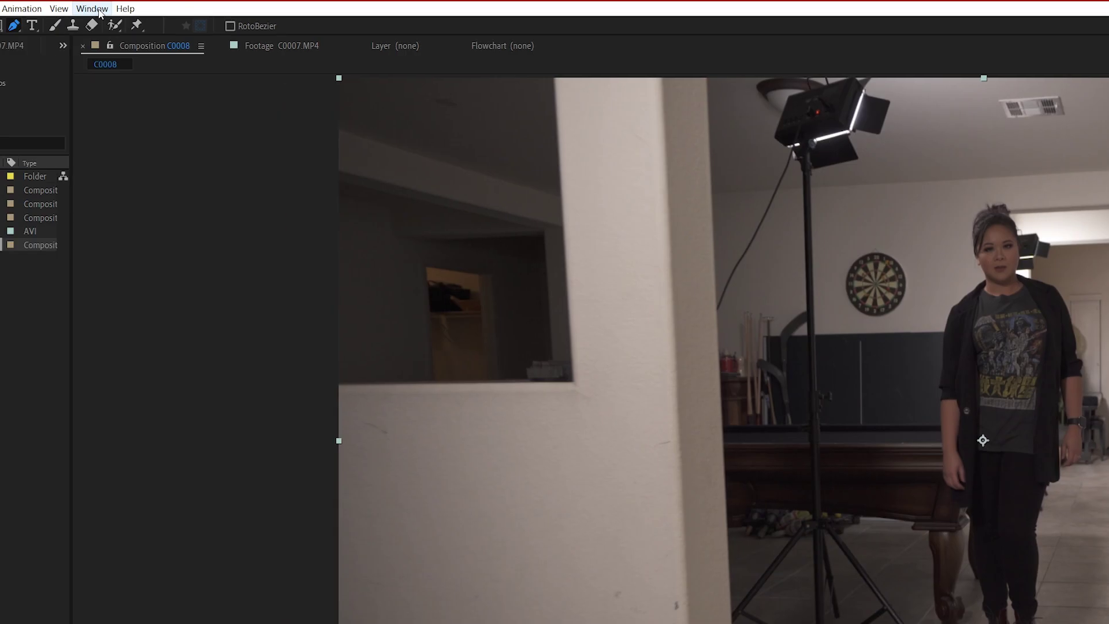
click(93, 8)
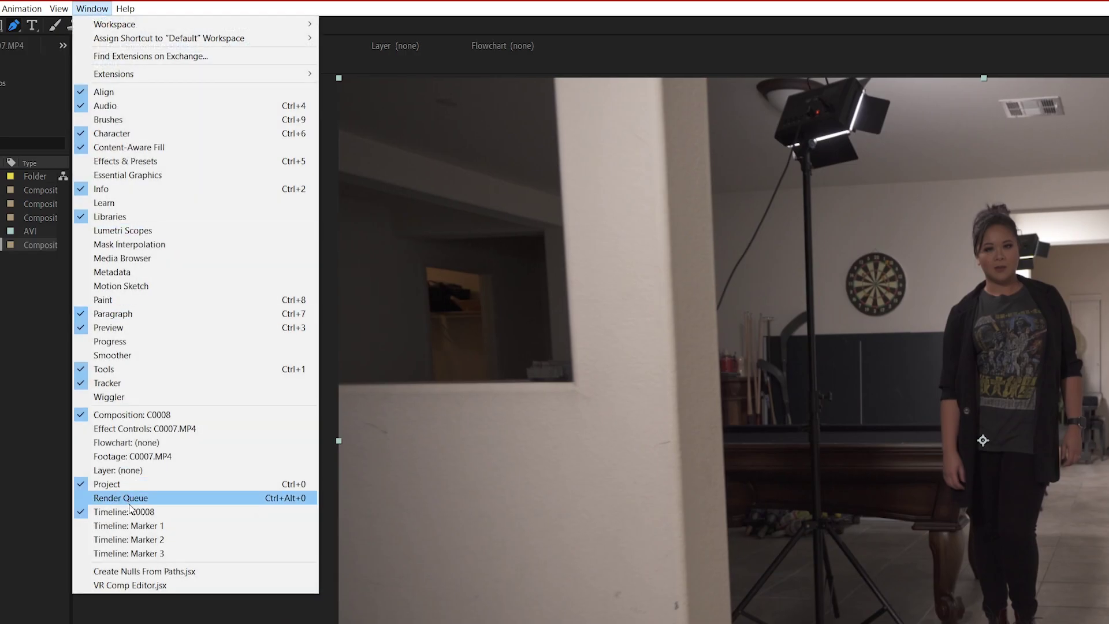
click(134, 383)
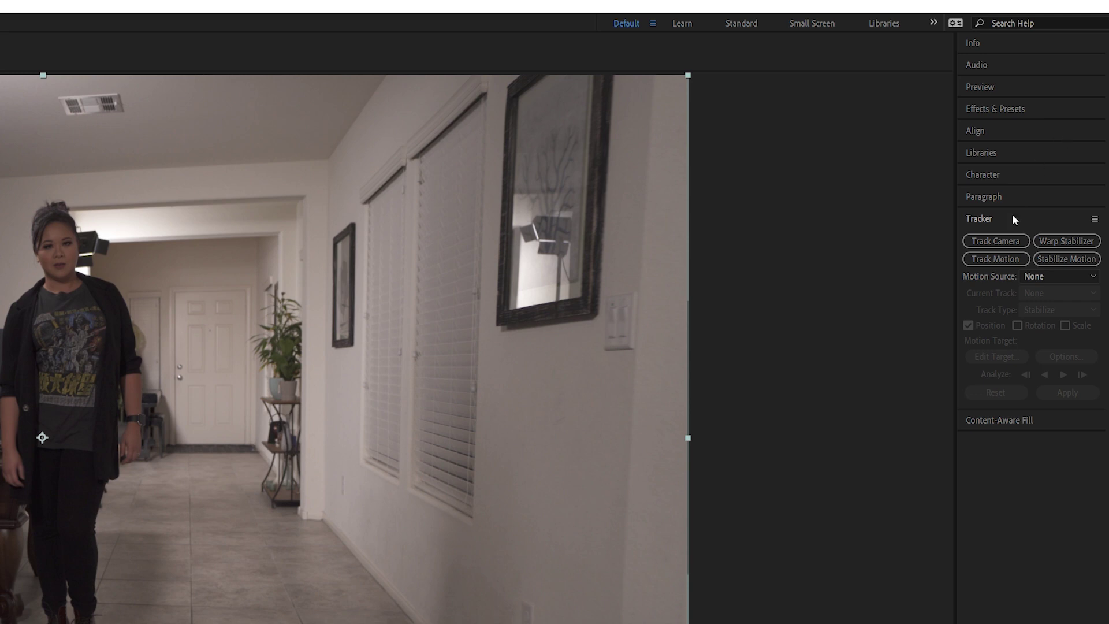
click(997, 240)
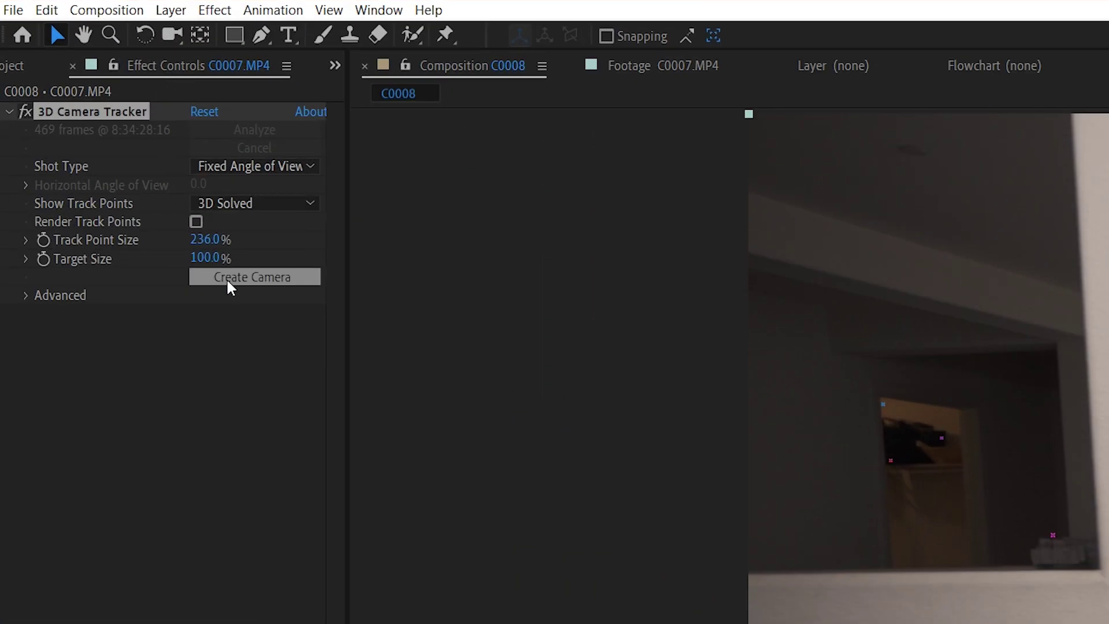
- Create a 3D tracker camera from the solved C0007.MP4 track
click(252, 277)
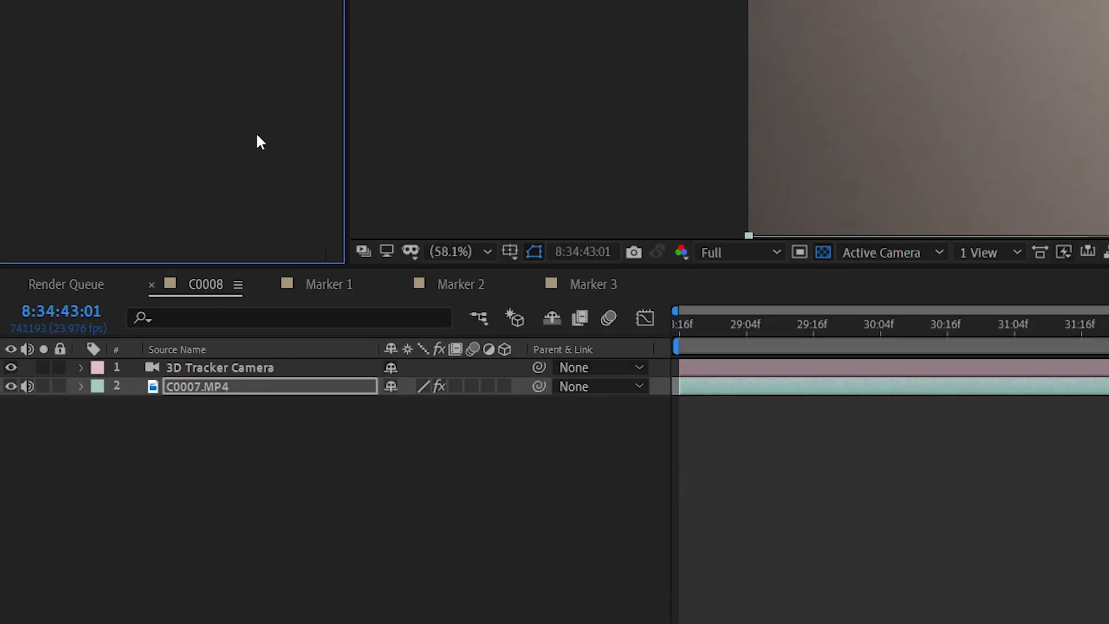
click(225, 362)
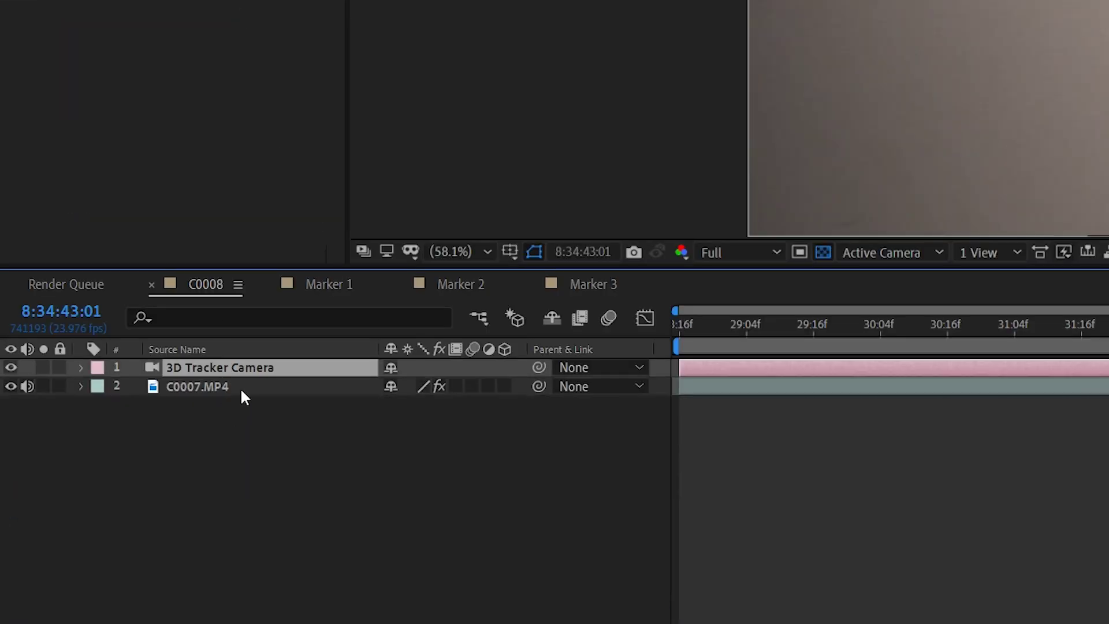
- At the first marker, create a null from the 3D Camera Tracker points on the floor beside the woman's feet
click(175, 385)
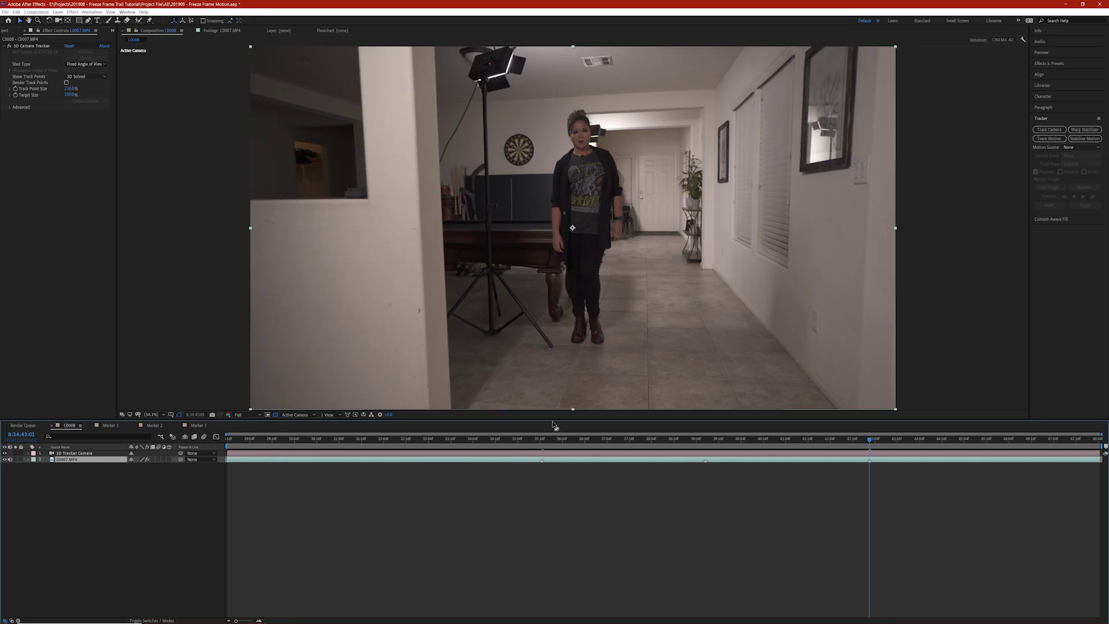
click(543, 439)
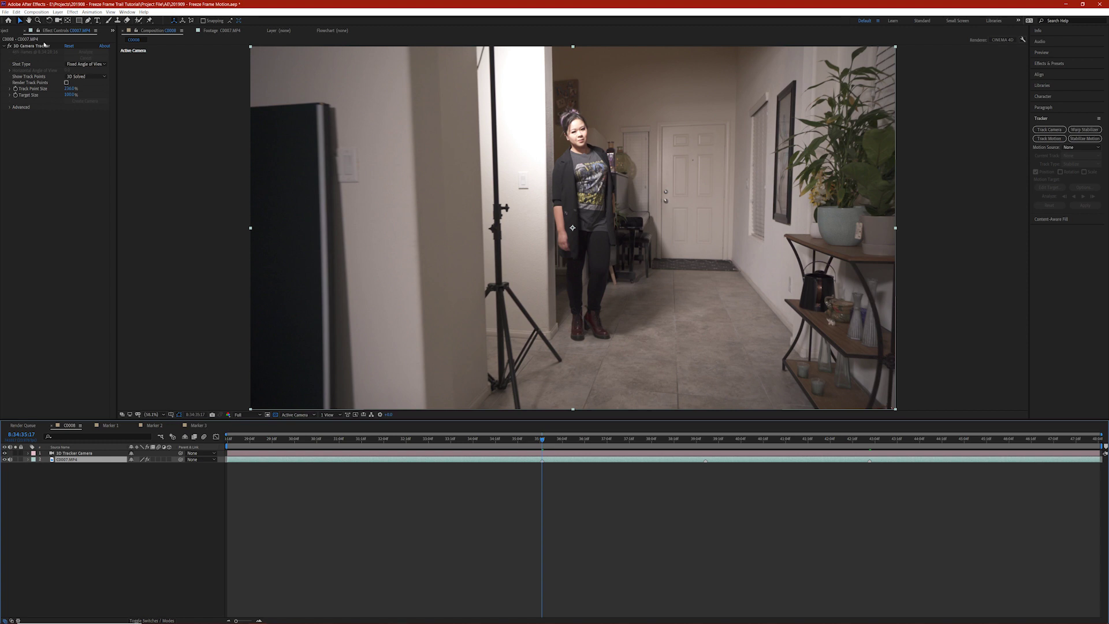
click(23, 47)
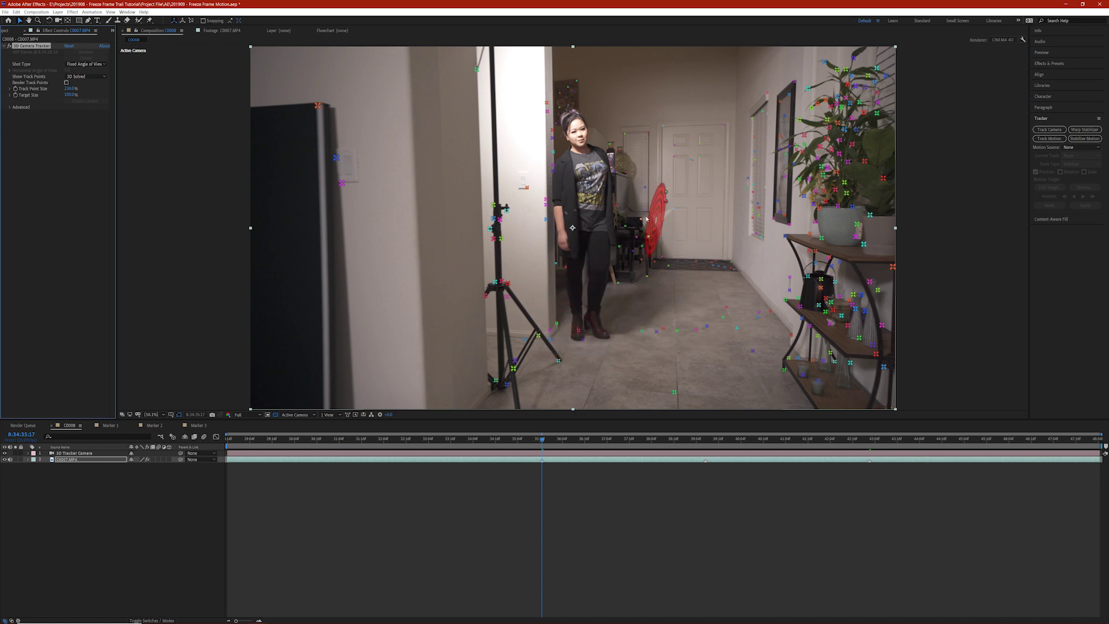
click(649, 333)
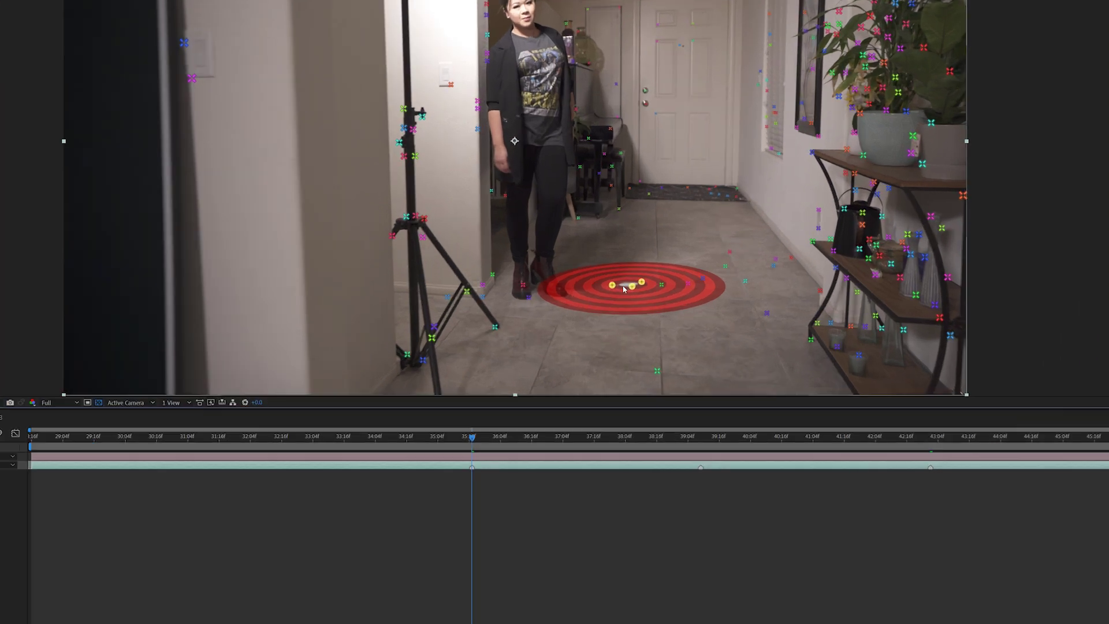
right_click(650, 331)
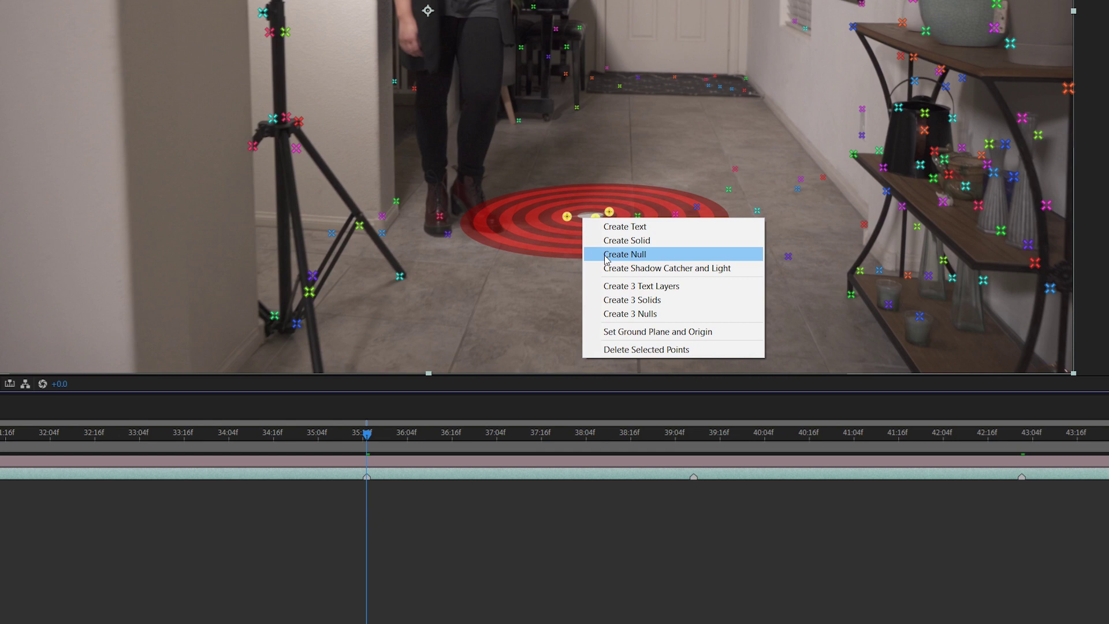
click(624, 254)
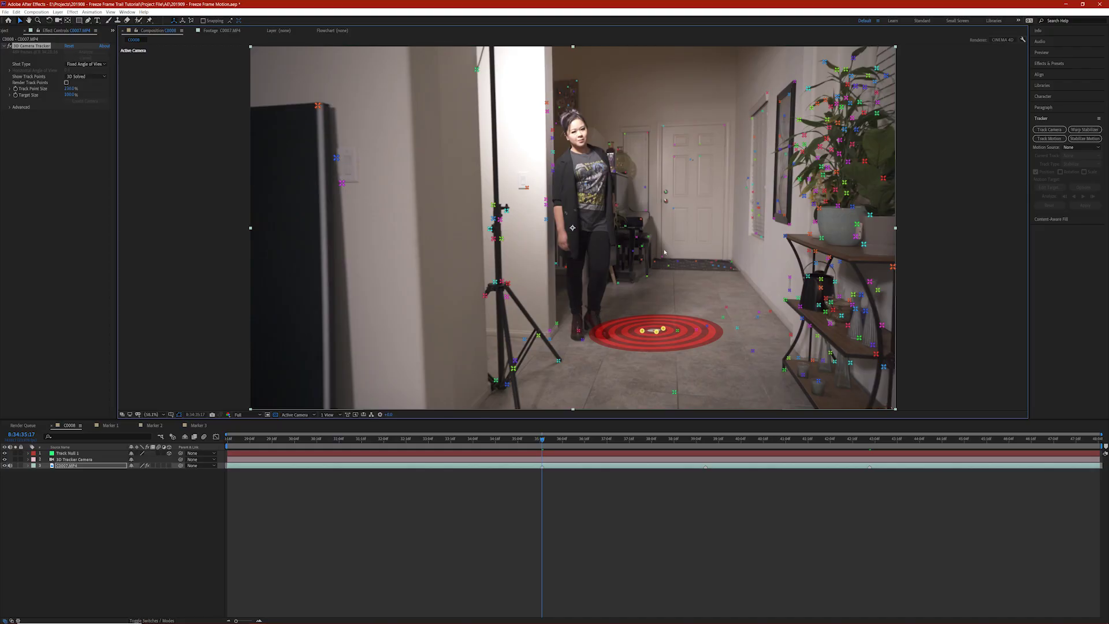
- Add the Marker 1 composition as the top layer of C0008 and check its motion around the first marker
drag(117, 181, 192, 192)
click(11, 32)
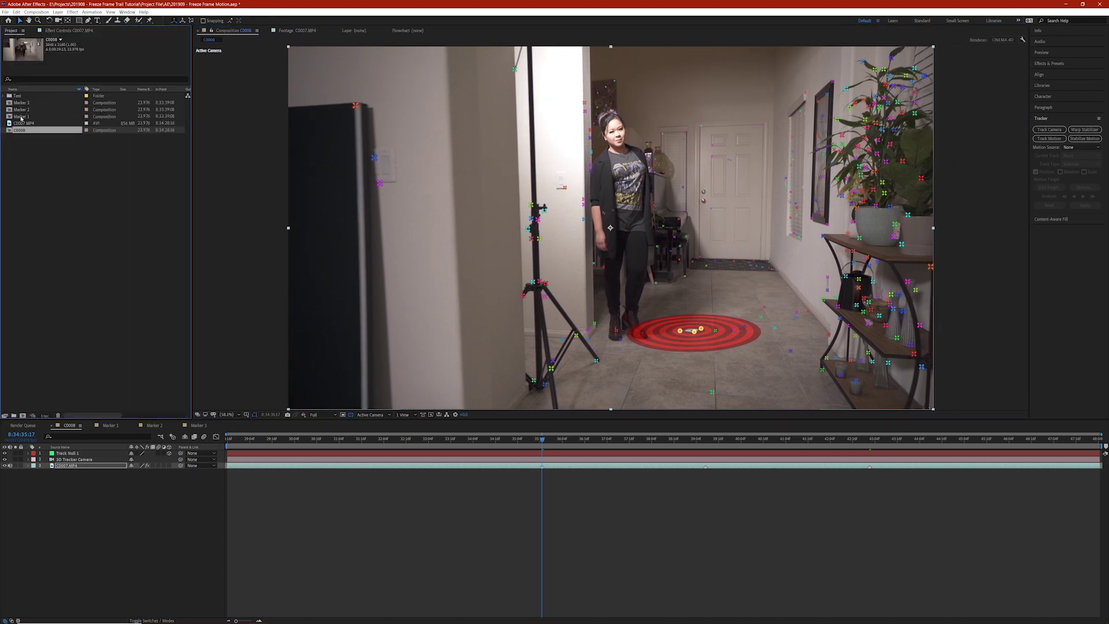
mouse_move(21, 118)
mouse_down()
mouse_move(248, 137)
mouse_move(341, 242)
mouse_move(611, 229)
mouse_up()
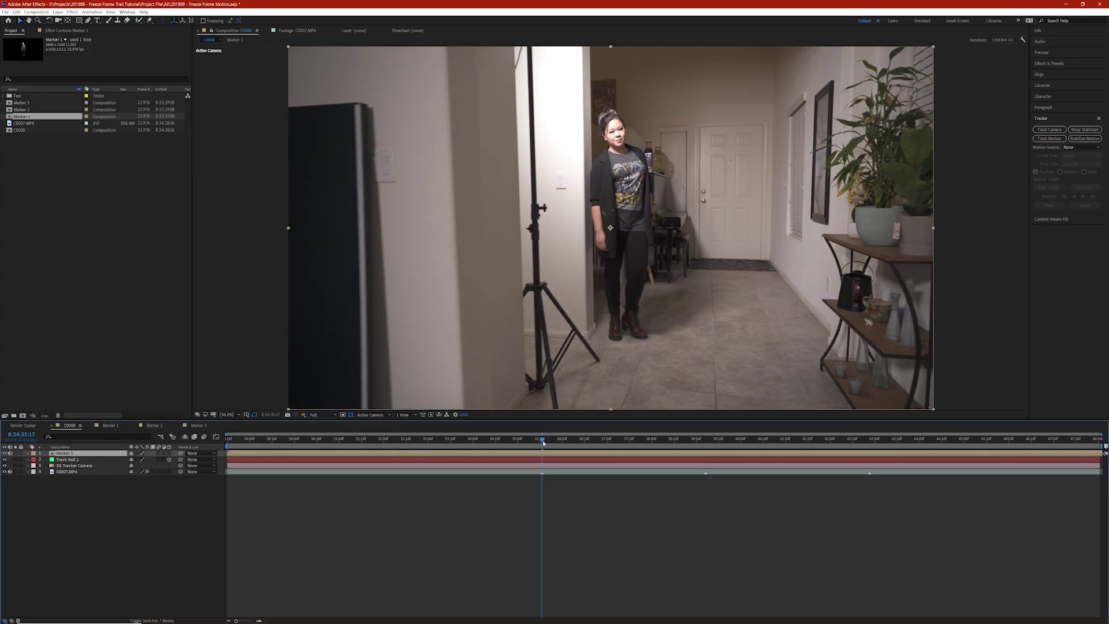
drag(540, 440, 502, 440)
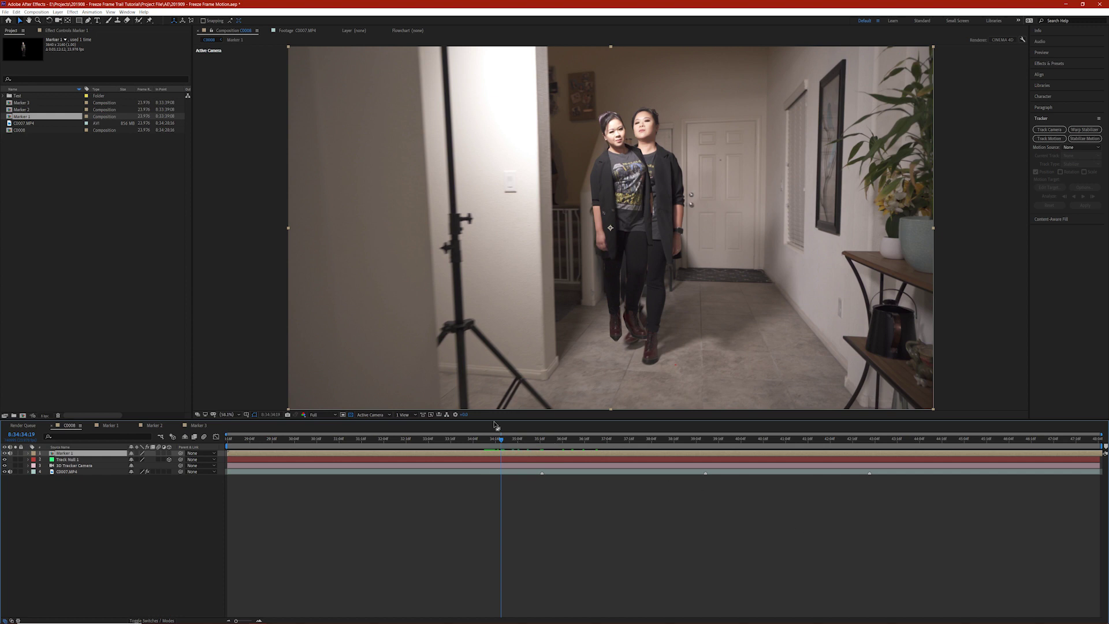
drag(501, 441, 541, 448)
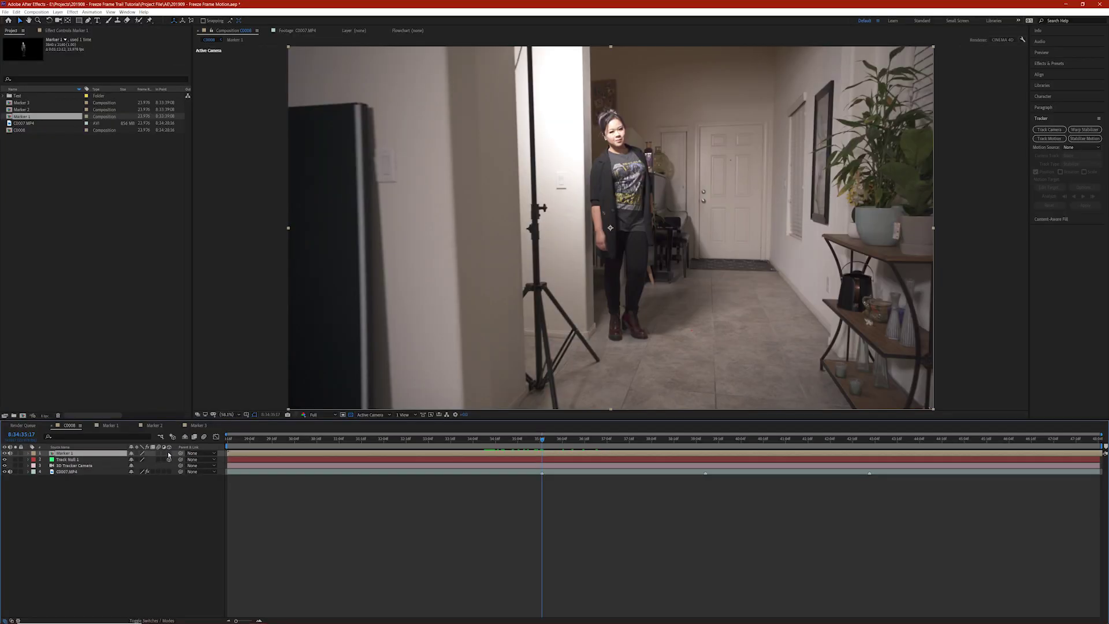
- Make the Marker 1 layer 3D and copy Track Null 1's position onto it
click(169, 455)
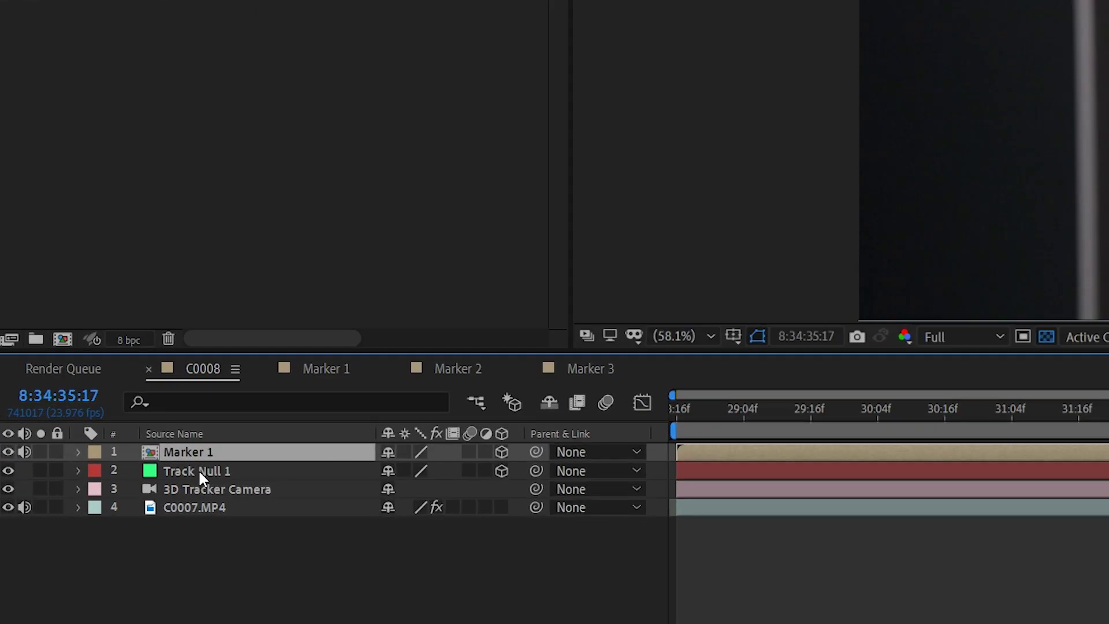
click(69, 460)
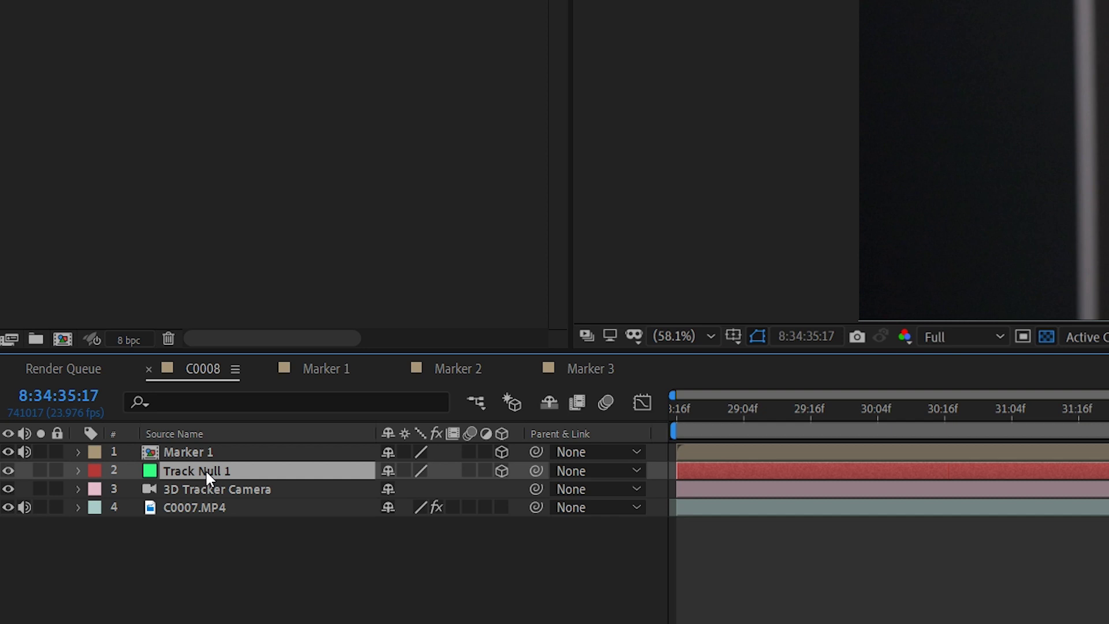
key(p)
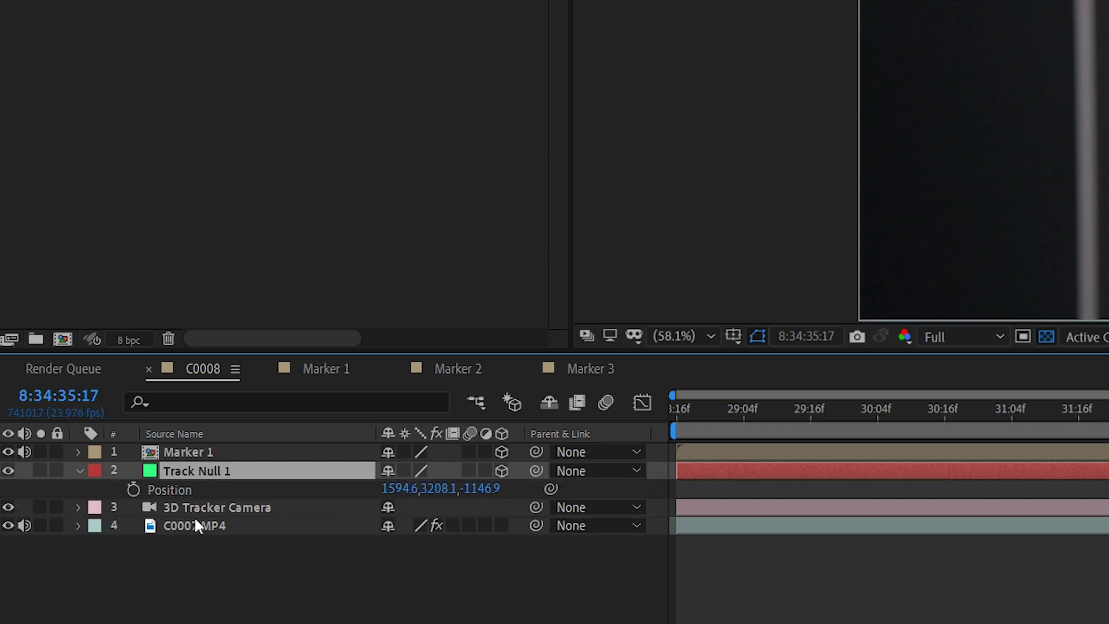
click(161, 490)
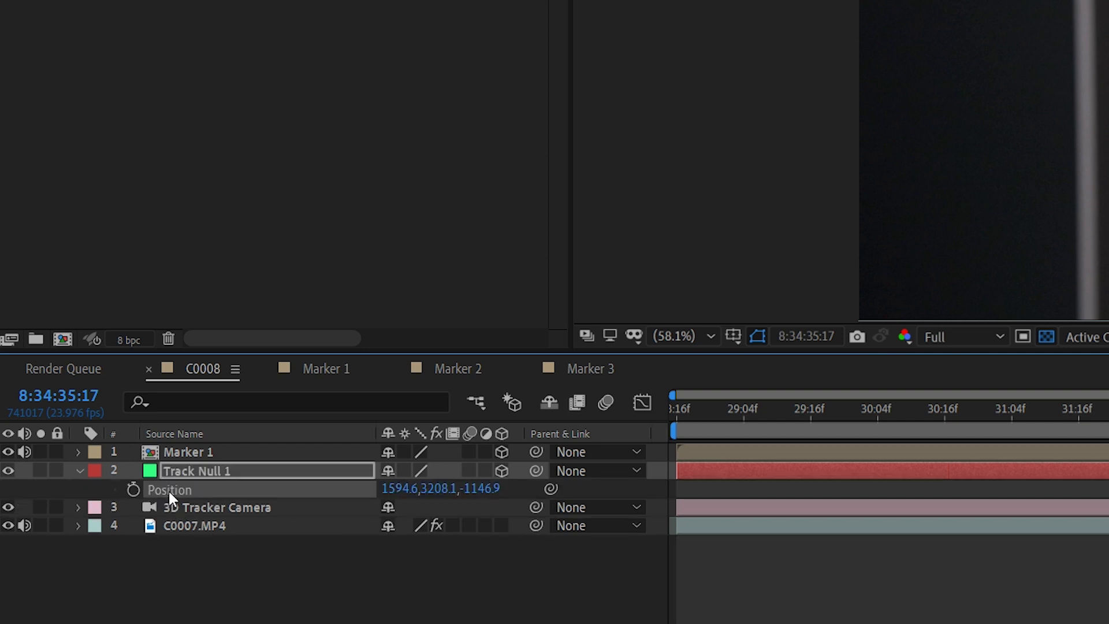
key(ctrl+c)
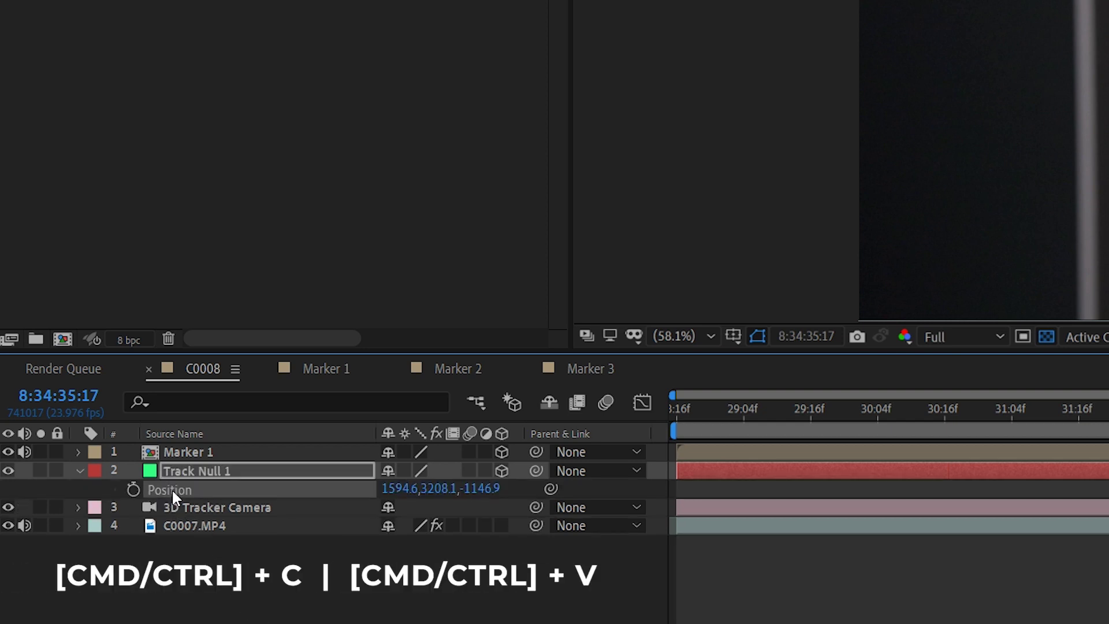
click(194, 453)
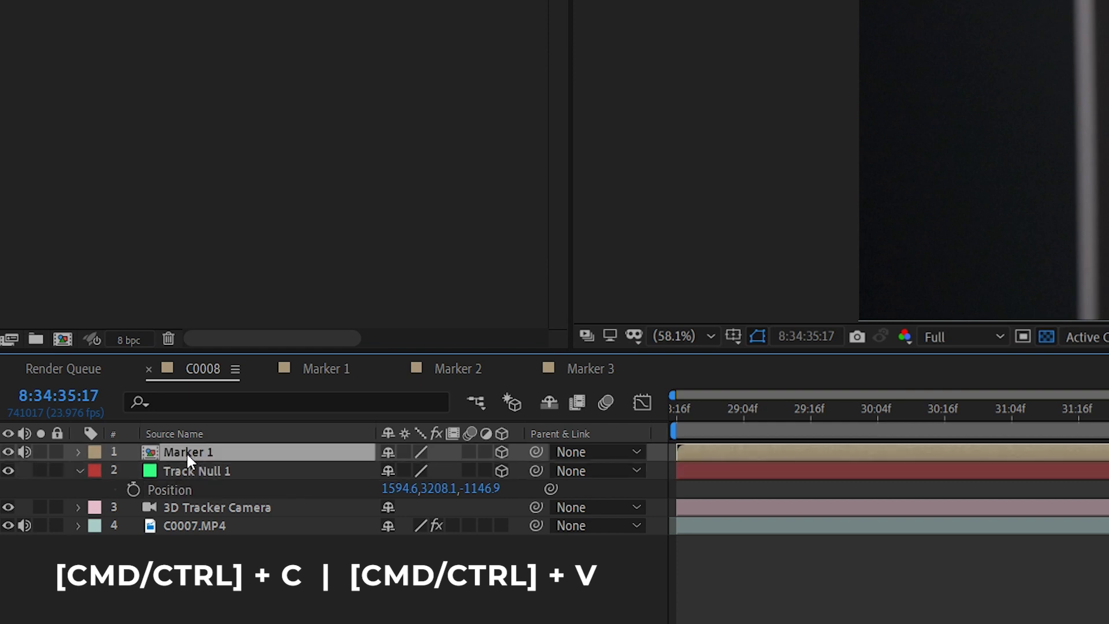
key(ctrl+v)
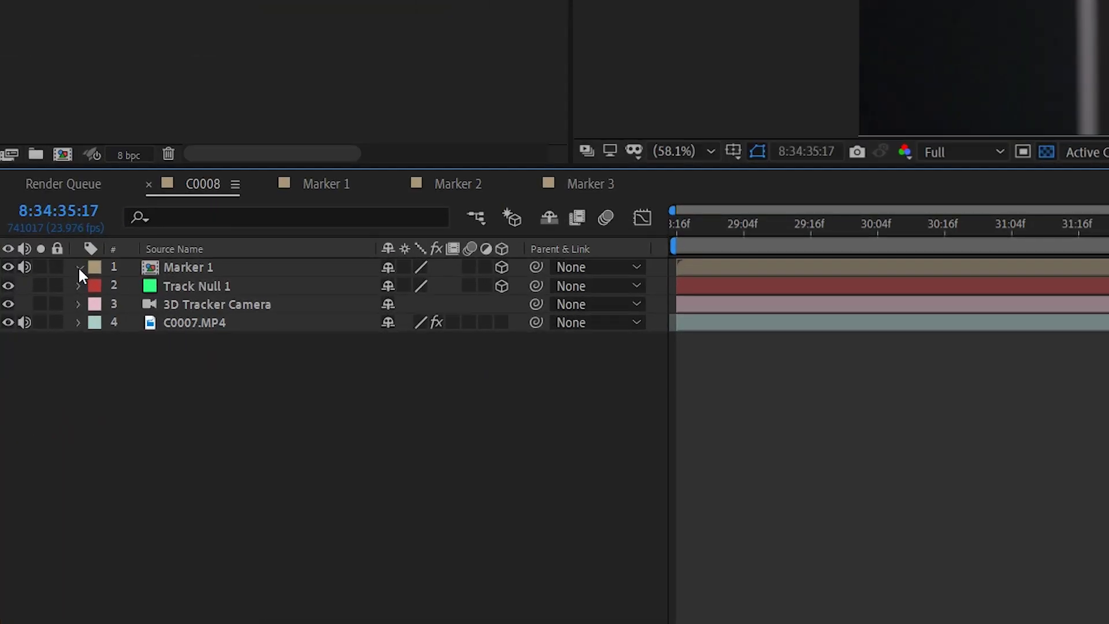
- Reveal Marker 1's transform properties, scale the cutout up proportionally to the woman's size and move it beside her
click(79, 267)
click(97, 288)
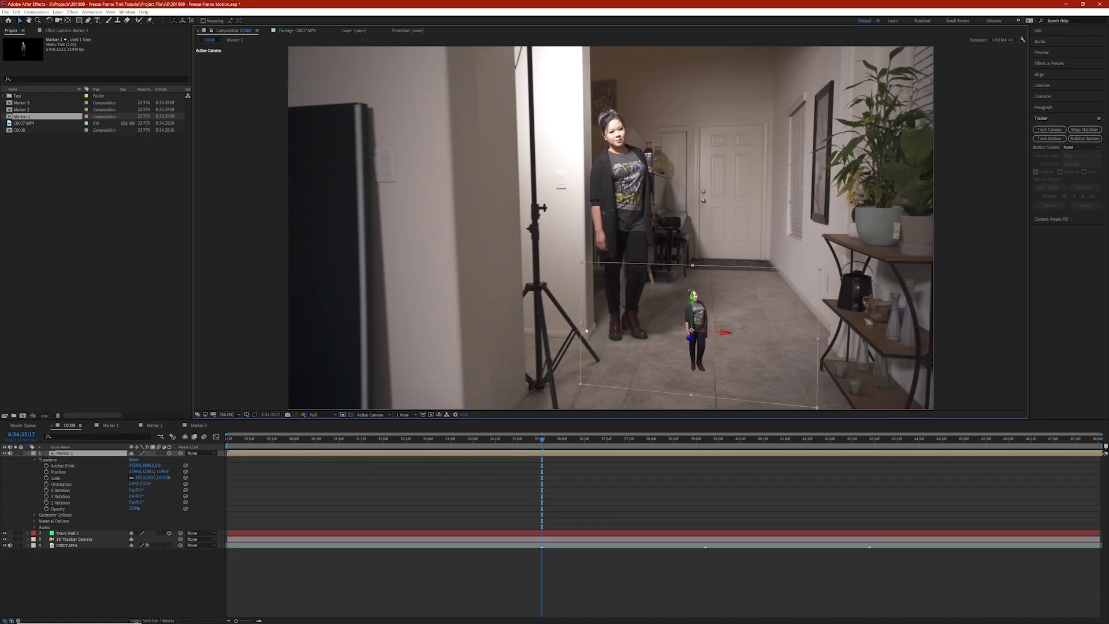
mouse_move(560, 322)
mouse_down()
mouse_move(475, 320)
mouse_move(411, 297)
mouse_up()
key(shift)
mouse_move(751, 296)
mouse_down()
mouse_move(654, 222)
mouse_move(663, 227)
mouse_up()
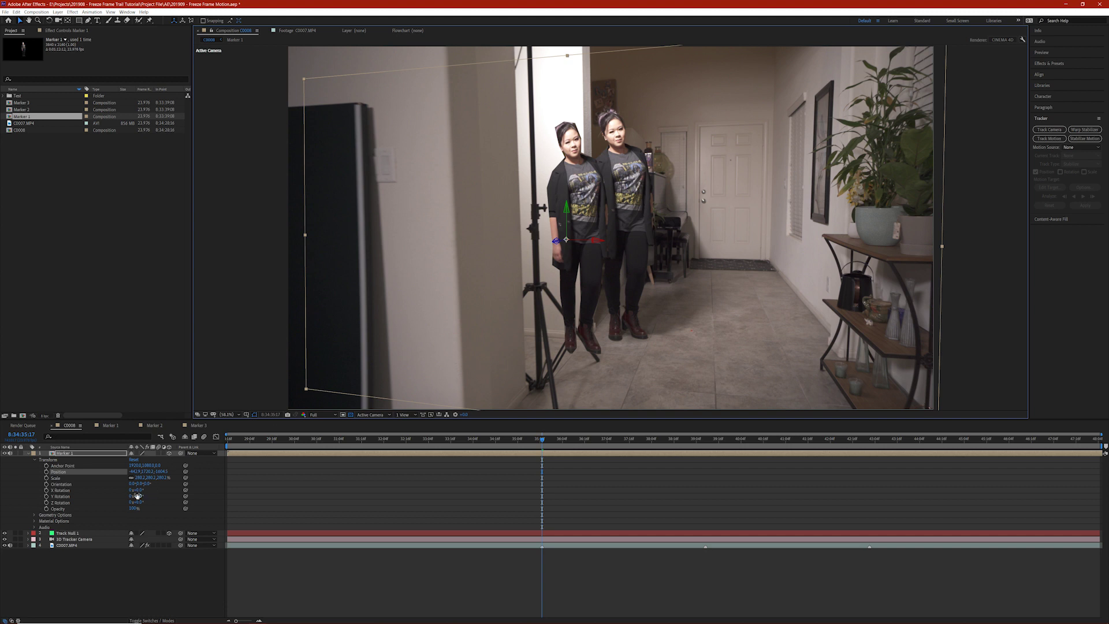
- Adjust Marker 1's Y rotation to face the camera and align the cutout over the woman in the footage
drag(138, 496, 135, 498)
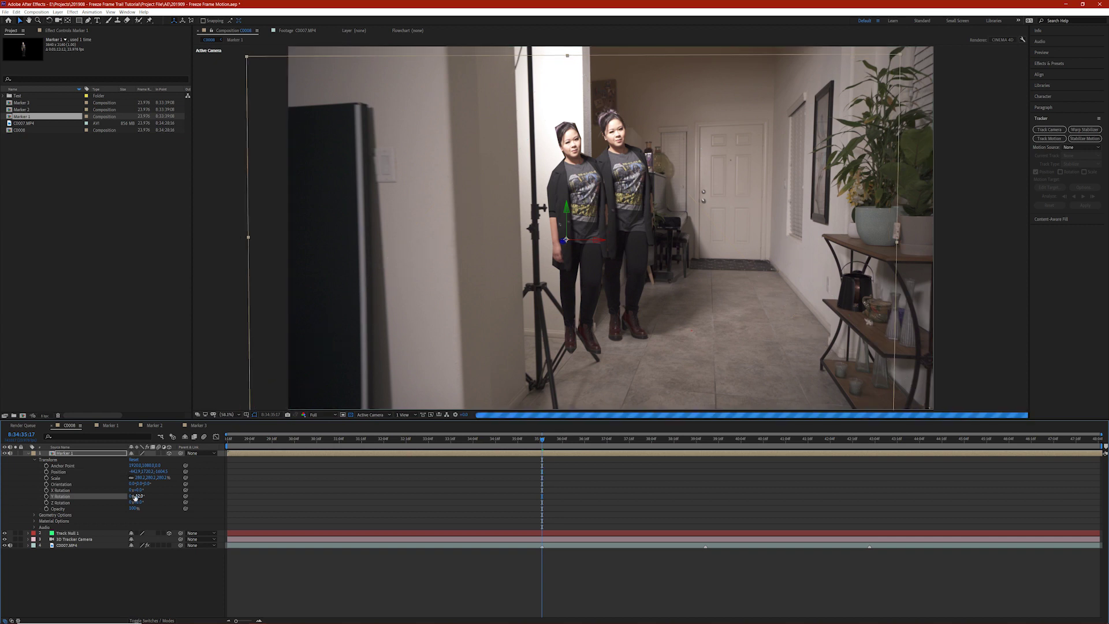
drag(520, 354, 562, 345)
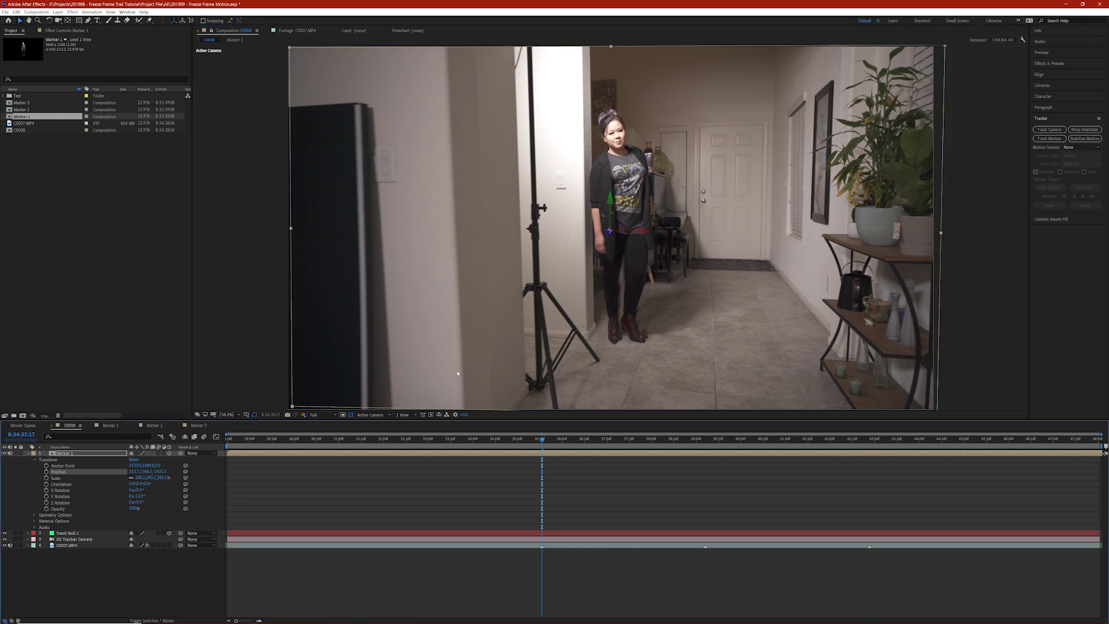
drag(698, 355, 698, 353)
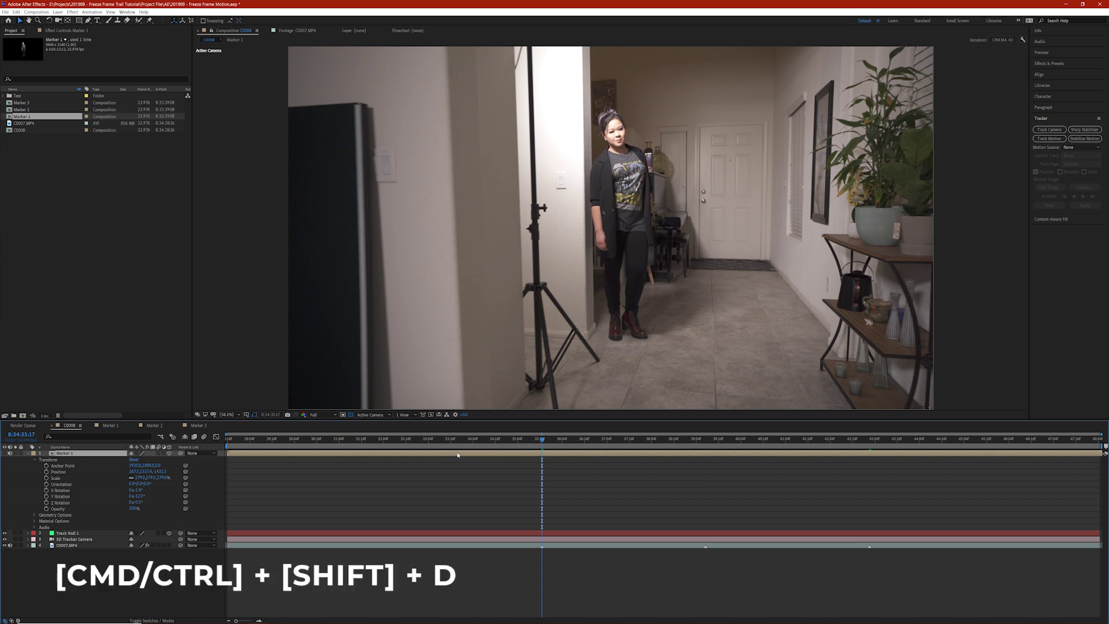
- Split the Marker 1 layer at the first marker, 8:34:35:17
key(ctrl+shift+d)
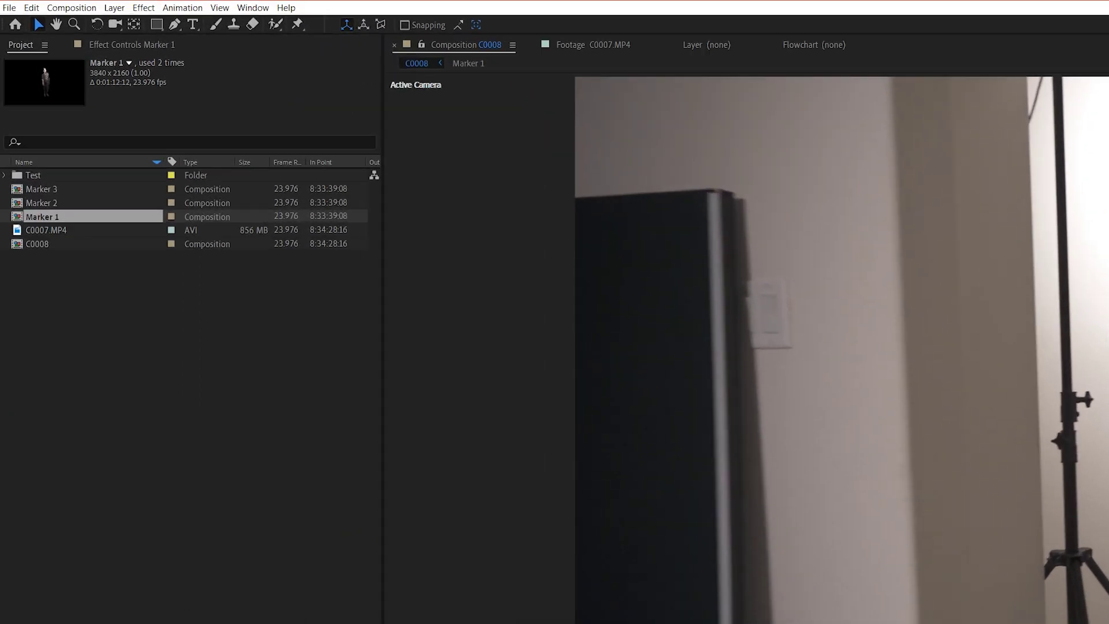
click(58, 12)
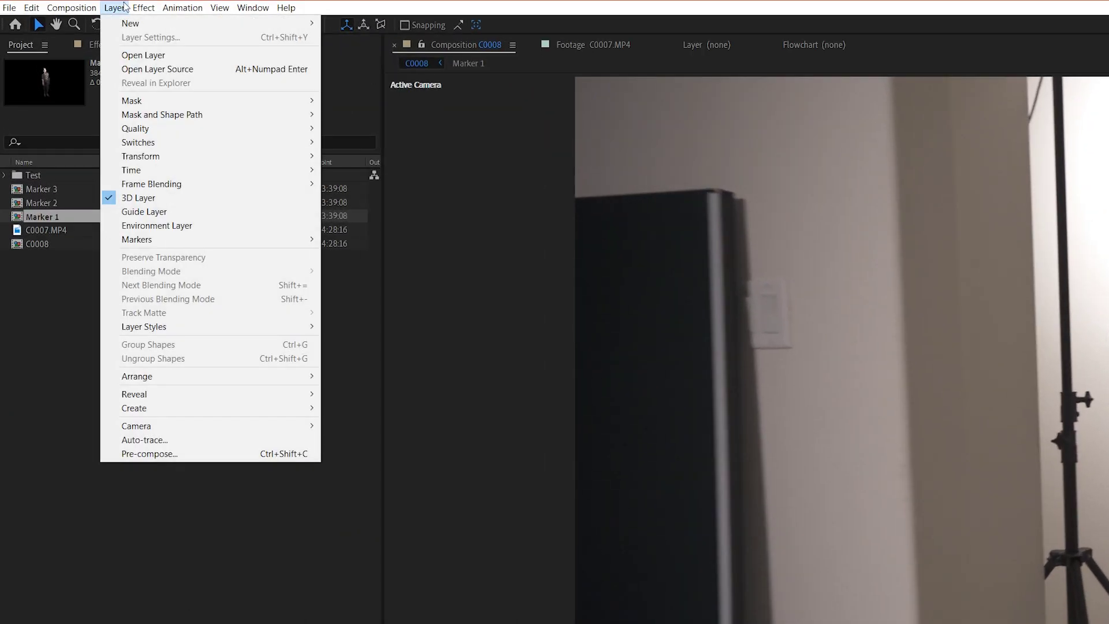
click(125, 7)
click(59, 9)
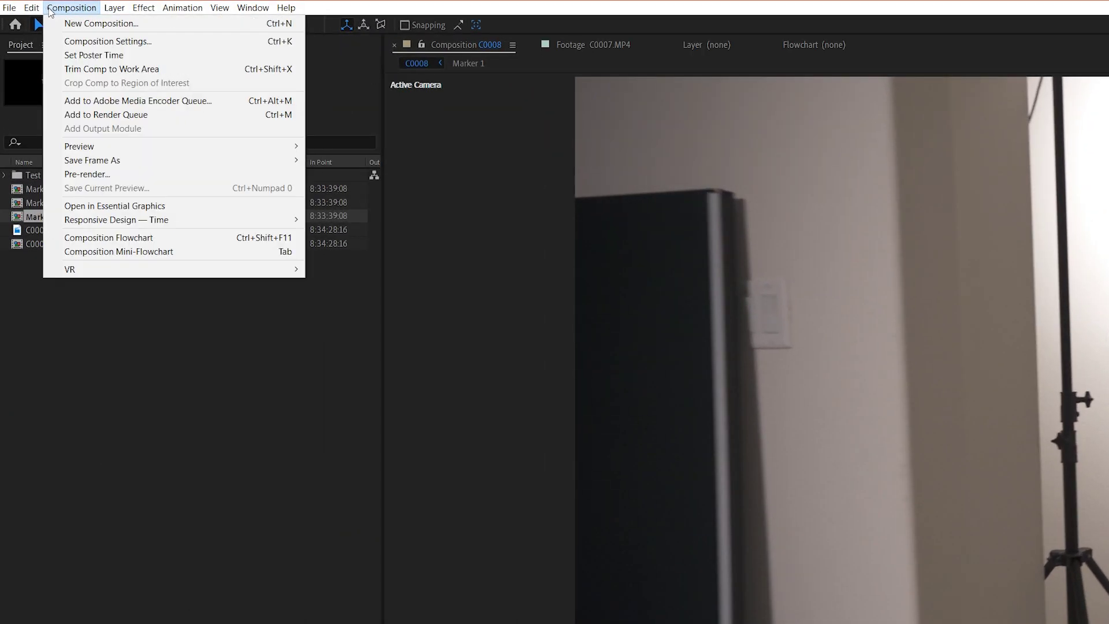
mouse_move(35, 12)
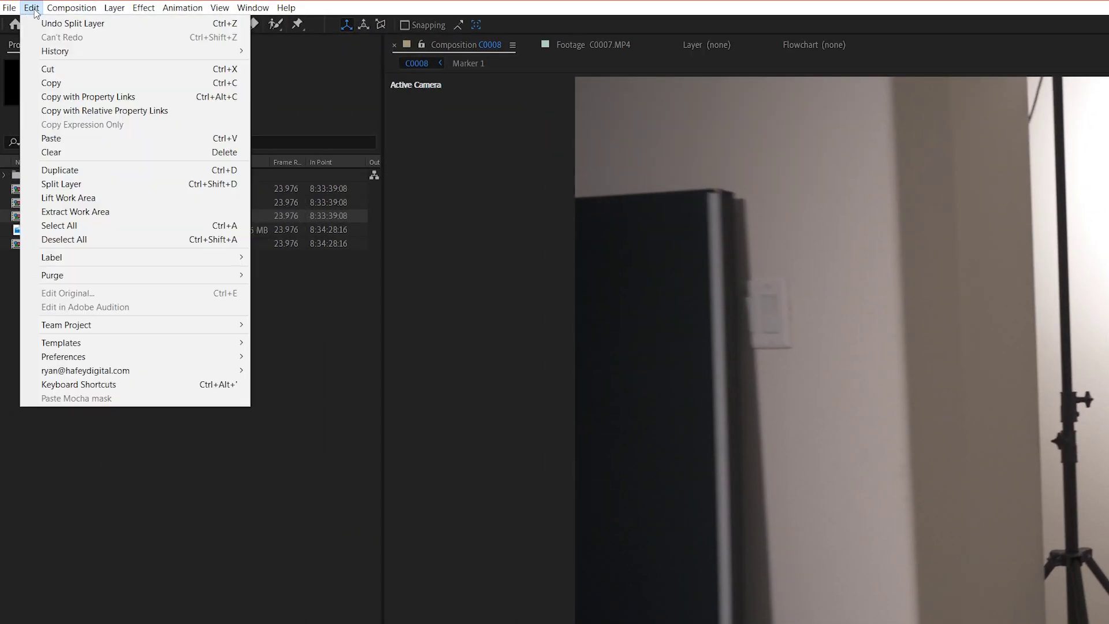
click(78, 184)
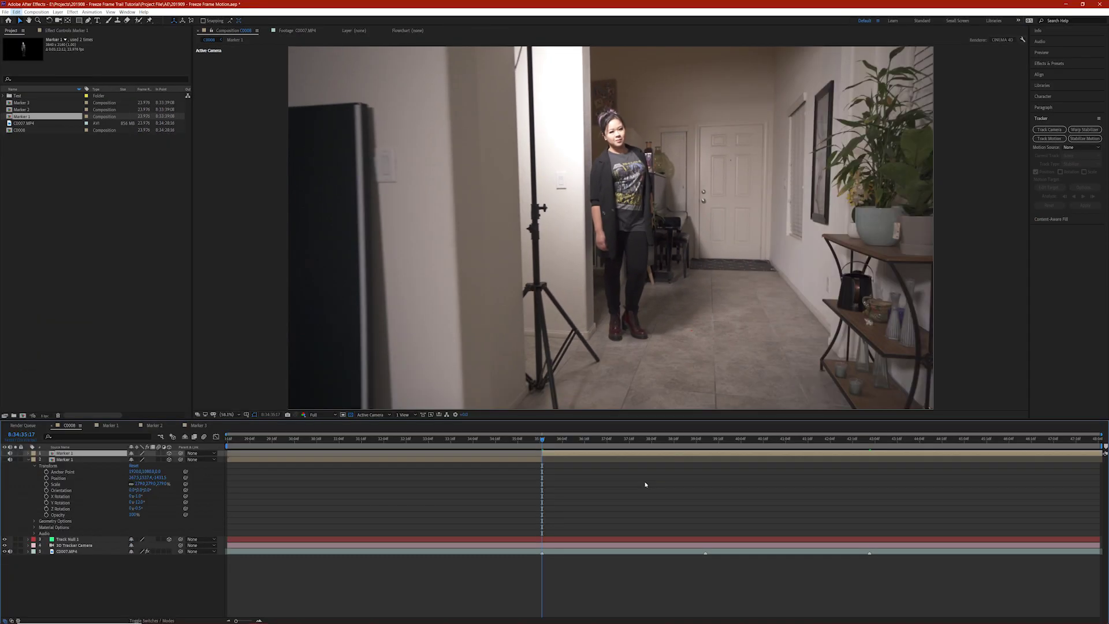
- Delete the Marker 1 segment after the first marker and preview the trimmed cutout from near the start of the footage
click(562, 455)
key(Delete)
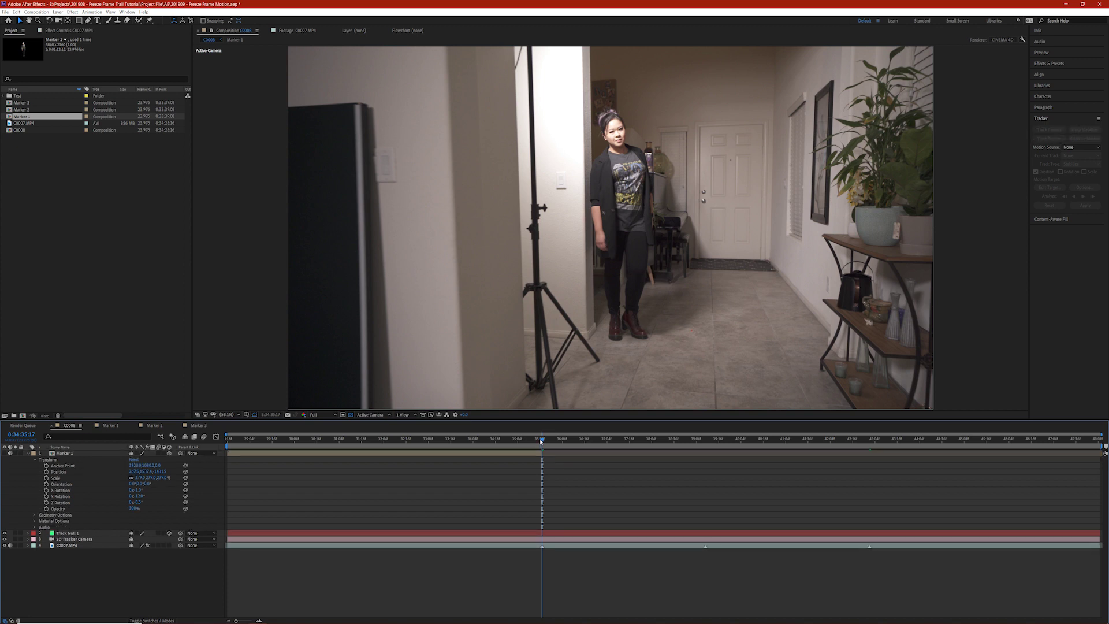
drag(540, 438, 434, 438)
drag(318, 448, 319, 448)
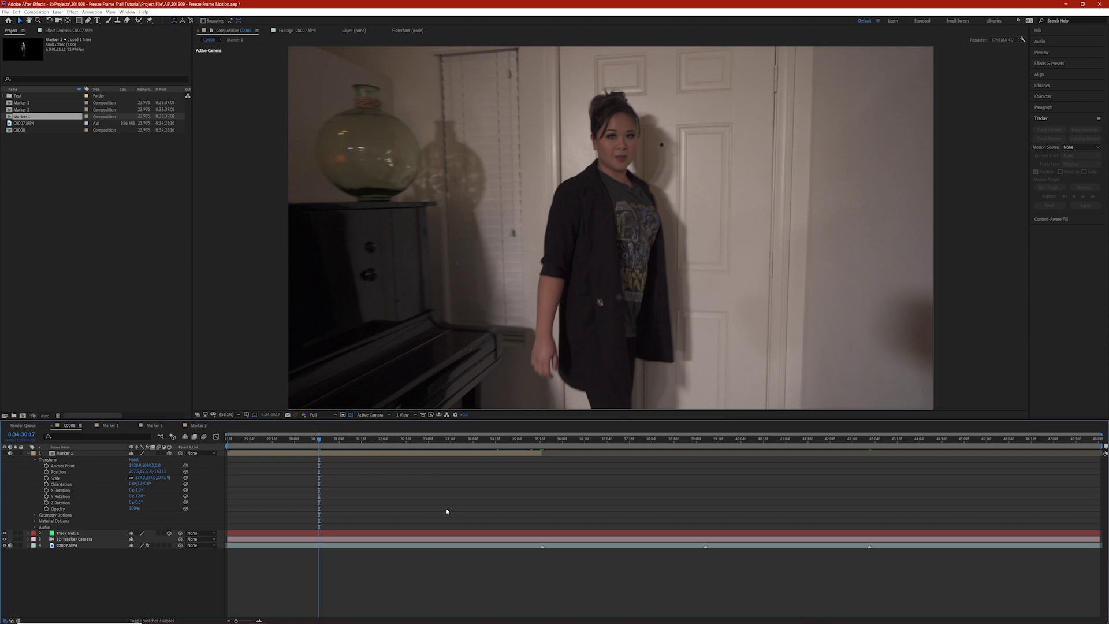
drag(319, 439, 278, 439)
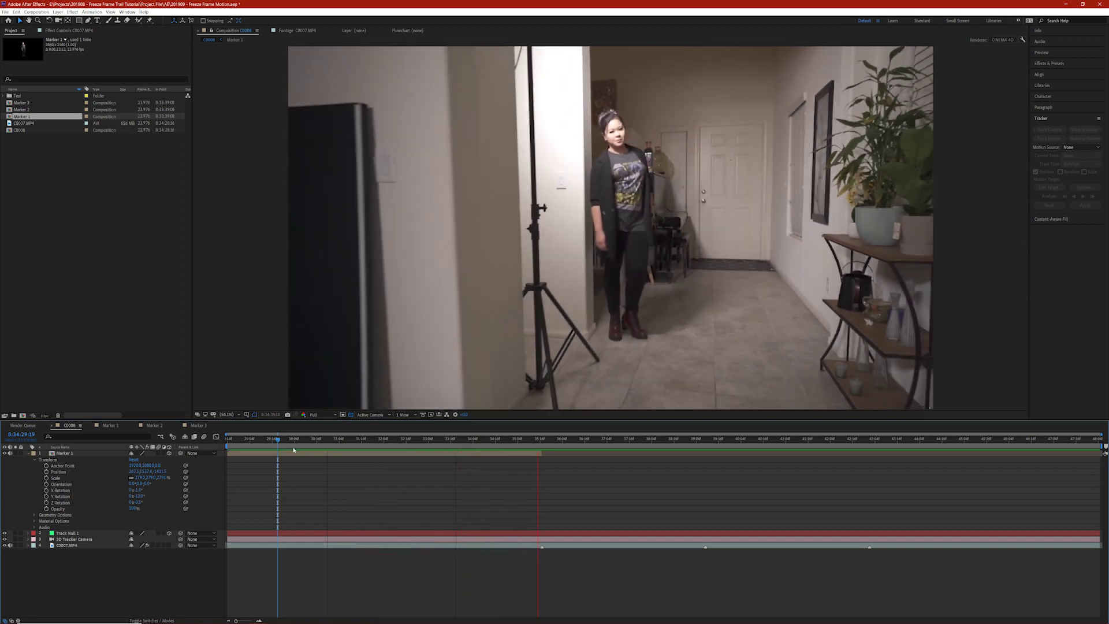
key(space)
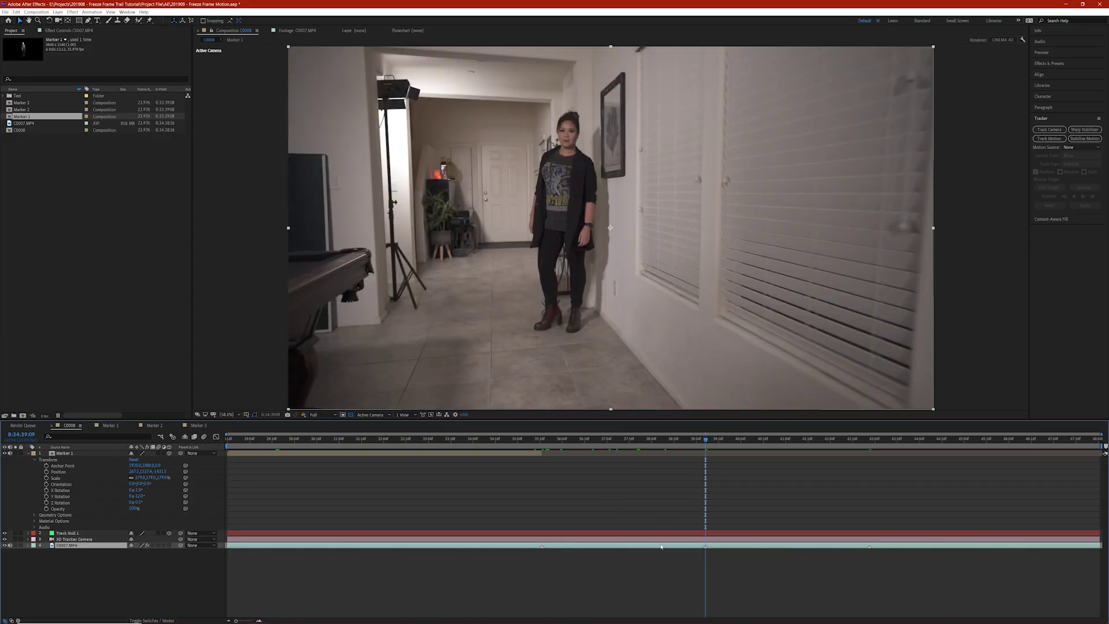
- Create a null from the 3D Camera Tracker points at the woman's feet at the second marker, 8:34:39:09
click(55, 31)
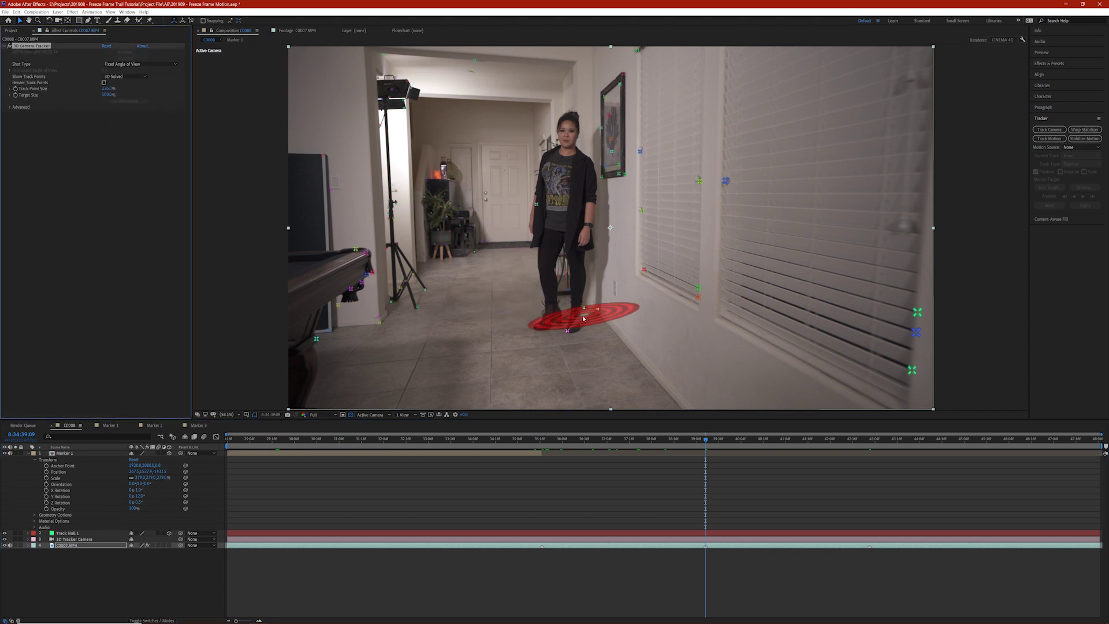
right_click(584, 318)
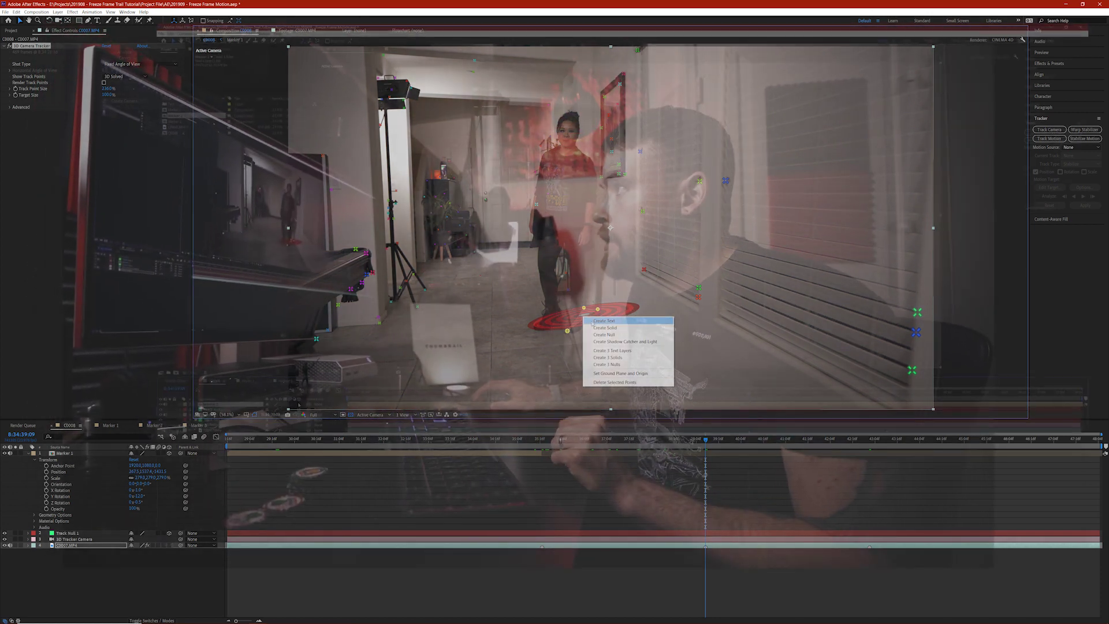
click(614, 335)
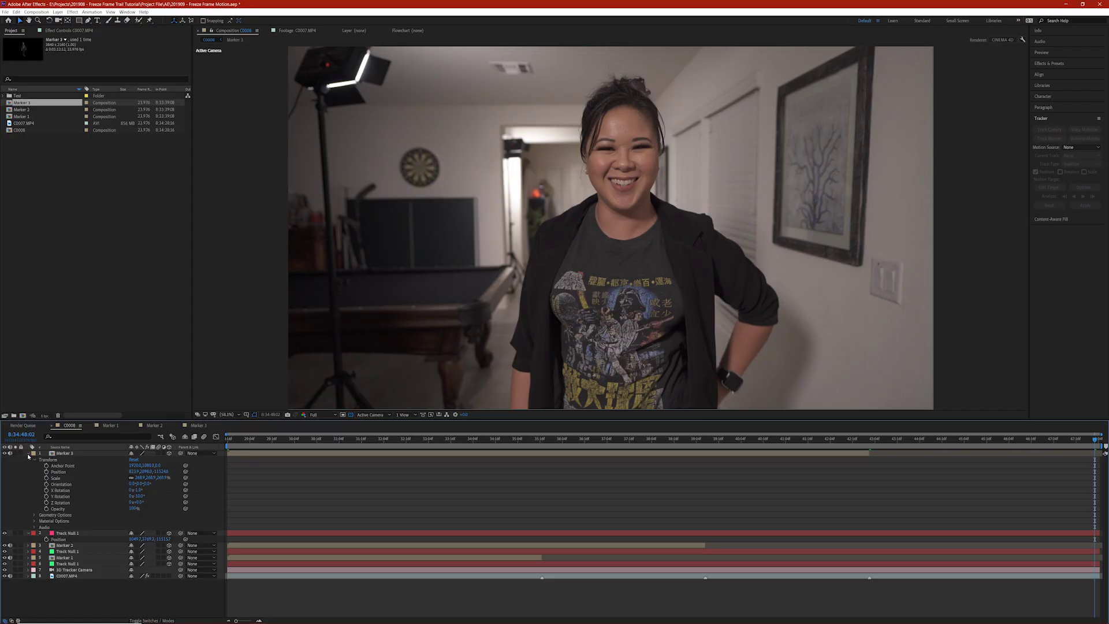
- Collapse the top layer's properties and check the masked cutout inside the Marker 1 composition, returning to C0008
click(28, 455)
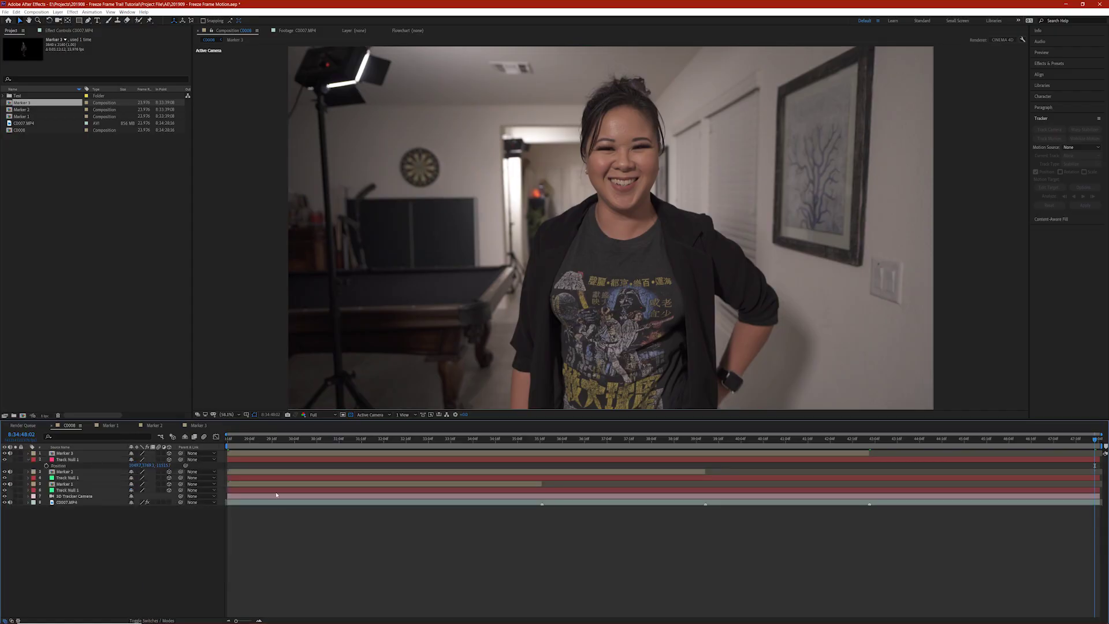
double_click(249, 484)
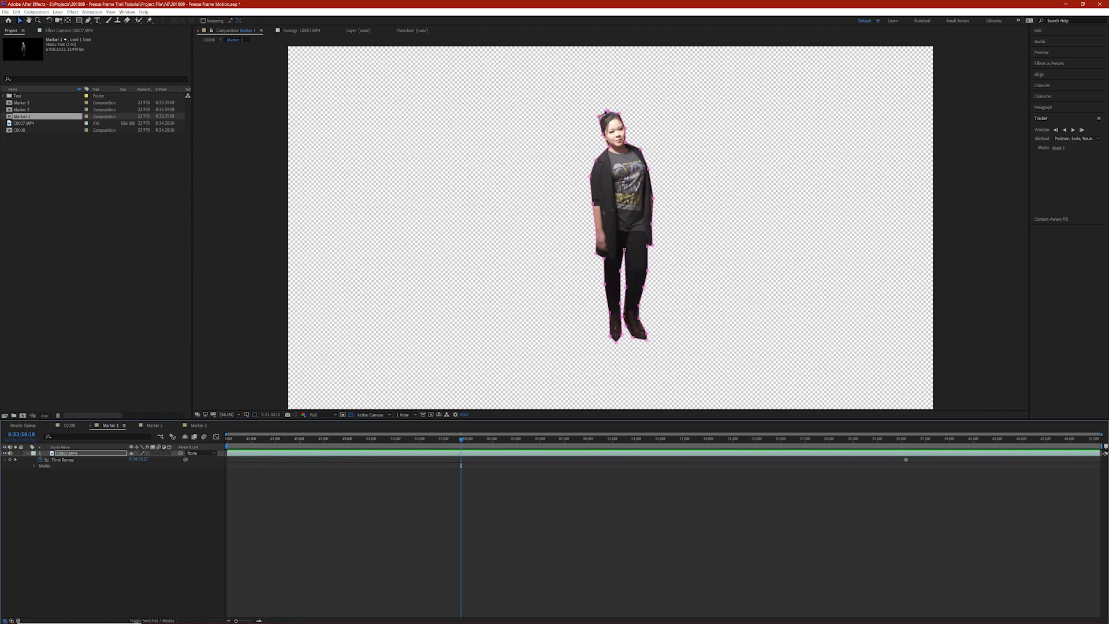
click(70, 426)
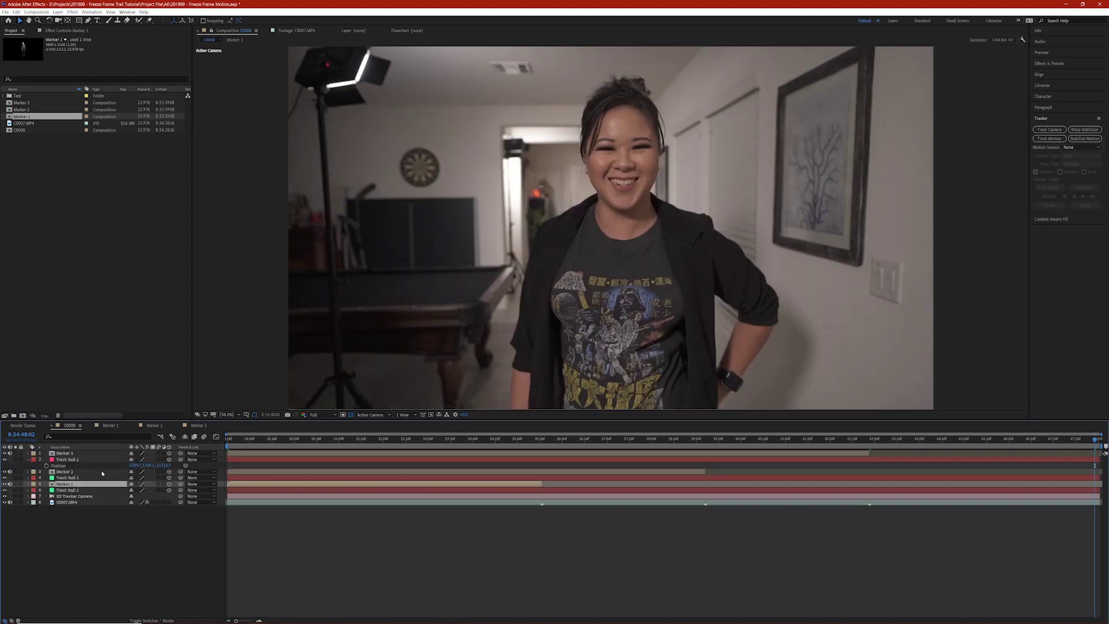